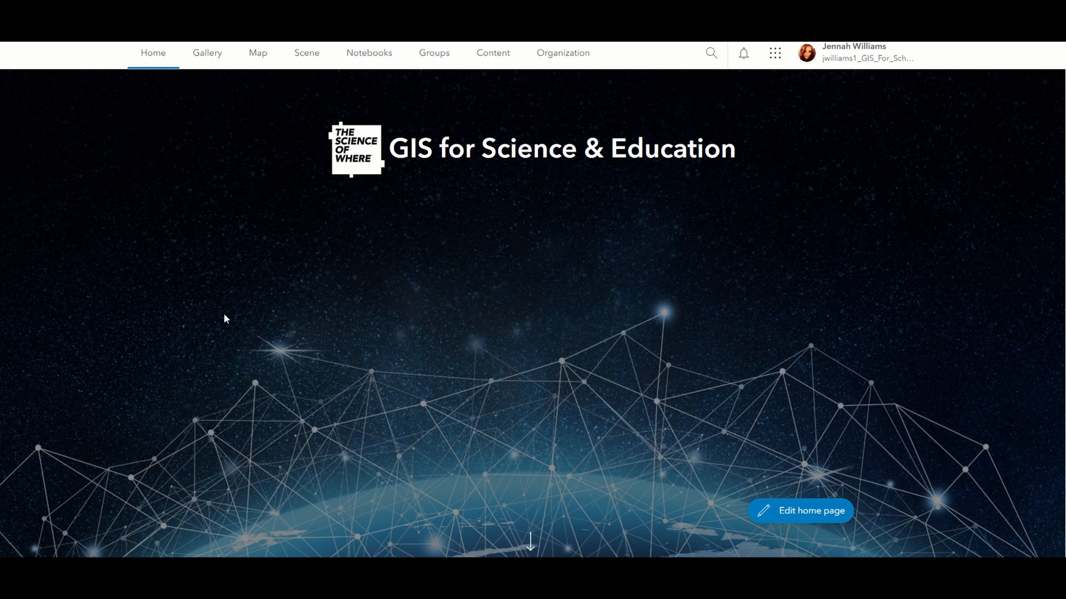
left_click(775, 55)
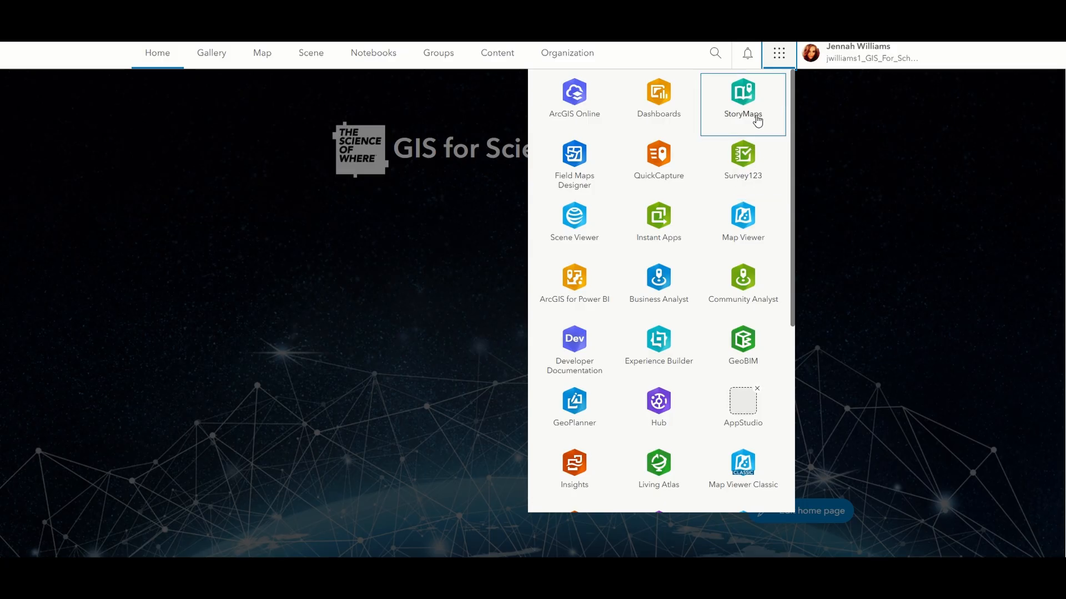
left_click(779, 66)
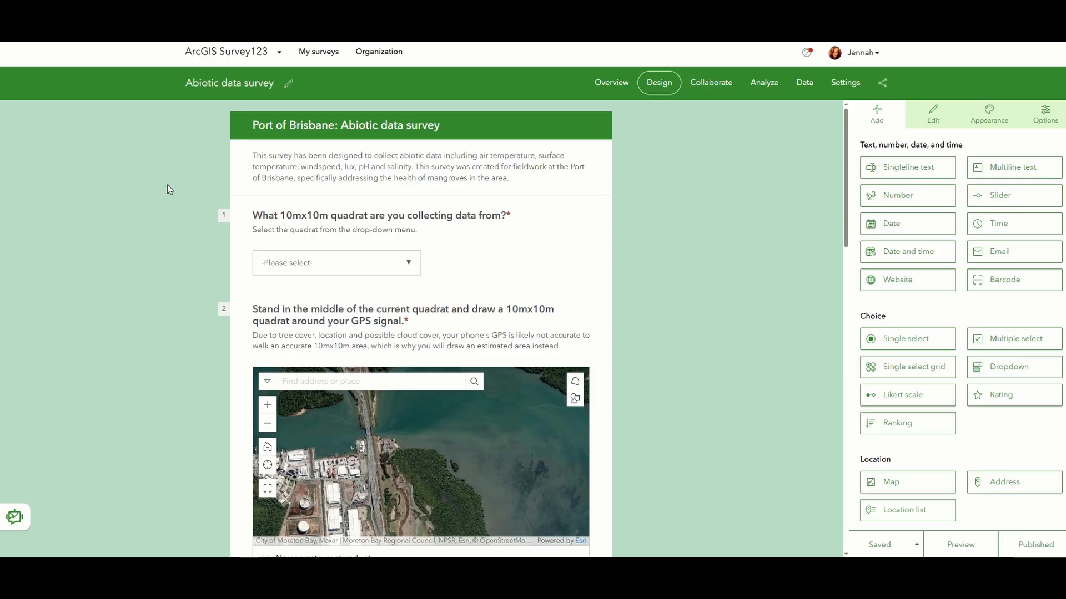
Step: Review the Abiotic data survey's design, from the quadrat dropdown and its choices through to the photo question
scroll(167, 185, "down", 1)
left_click(278, 162)
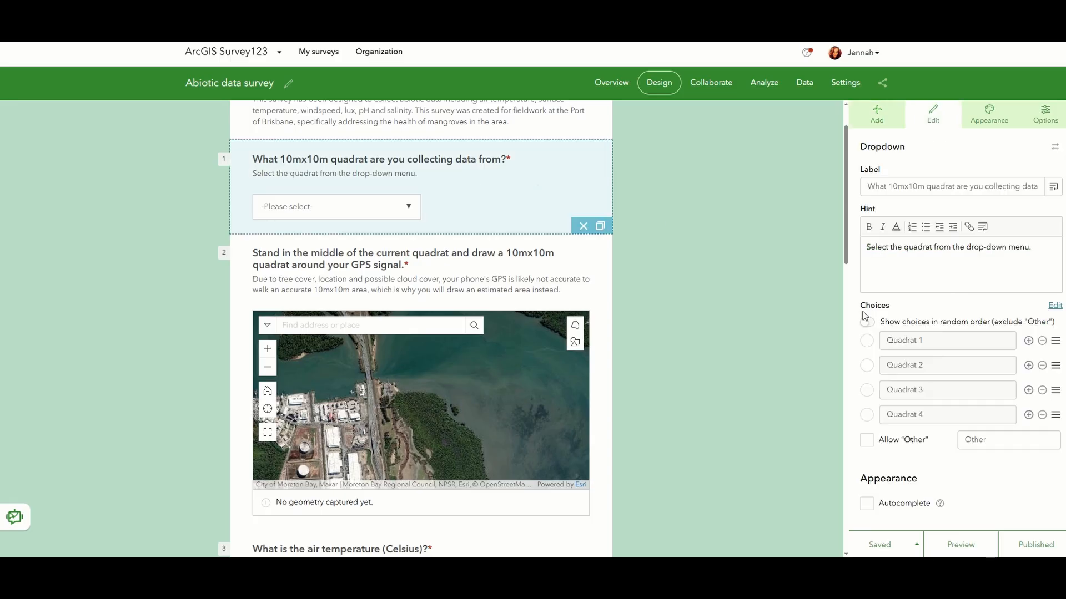
scroll(607, 268, "down", 2)
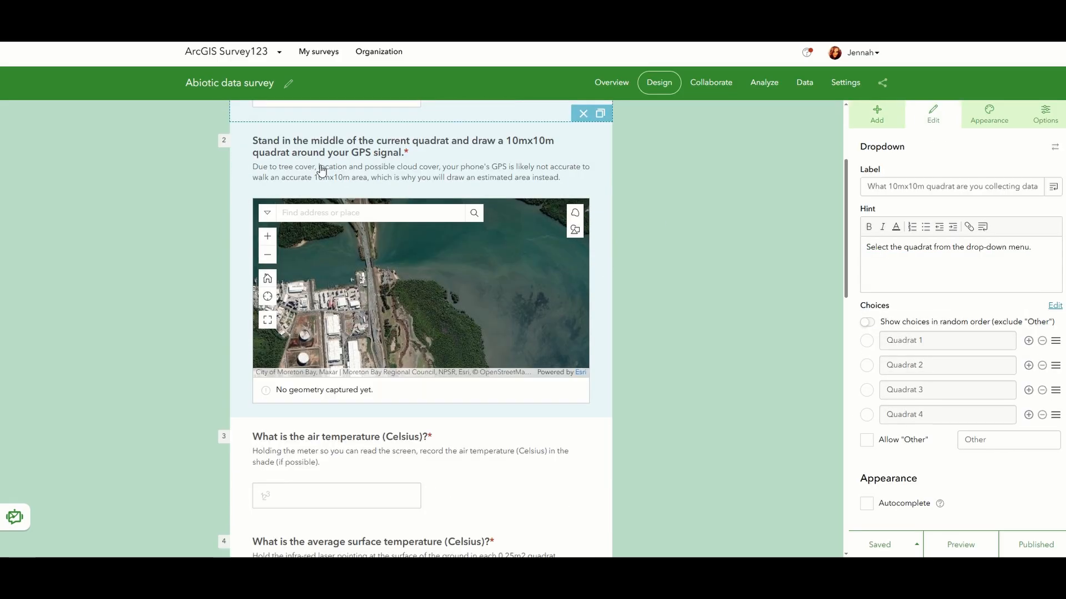
scroll(548, 405, "down", 3)
scroll(548, 405, "down", 5)
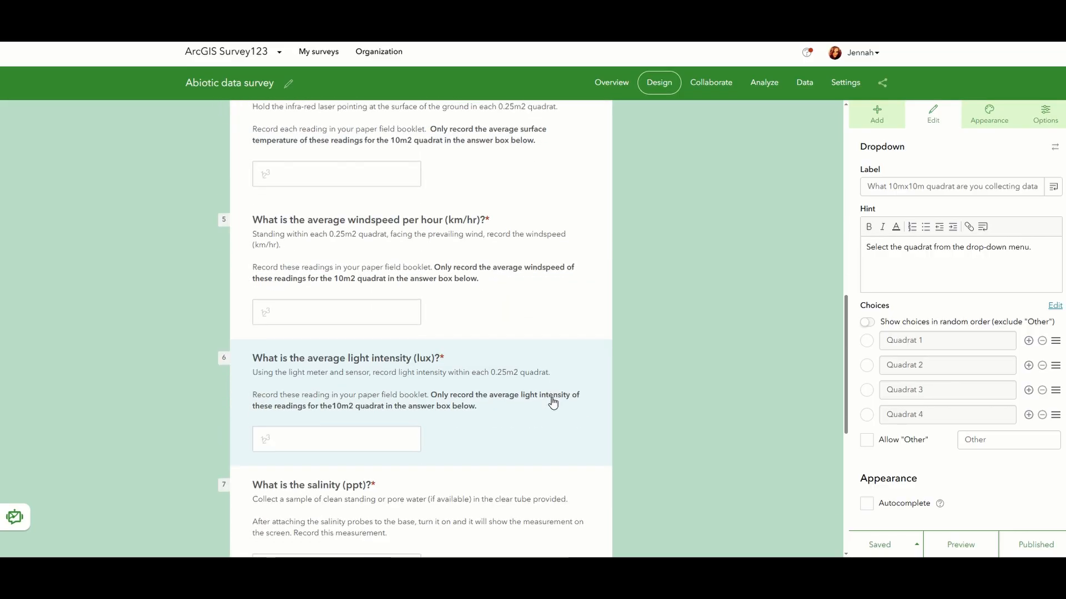
scroll(552, 401, "down", 4)
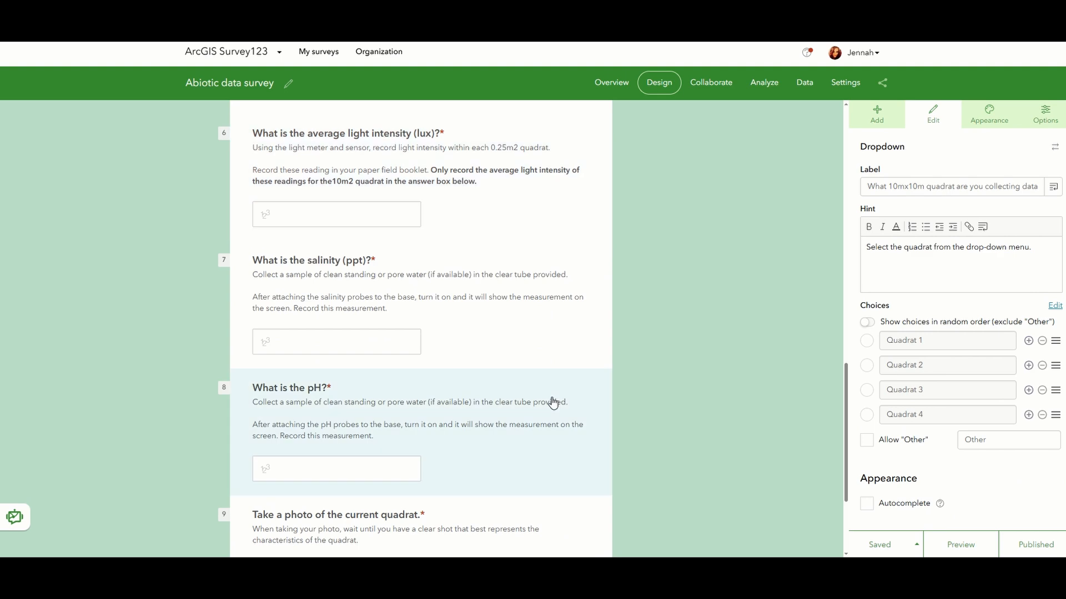
scroll(552, 402, "down", 3)
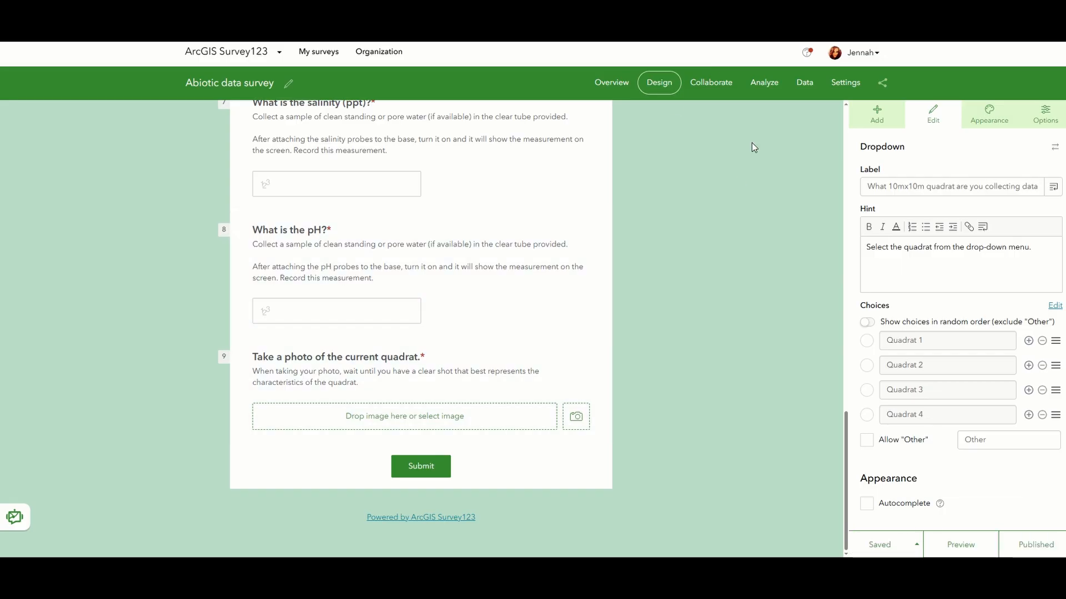
Step: Set the survey's sharing link to open the survey in a browser directly
left_click(700, 90)
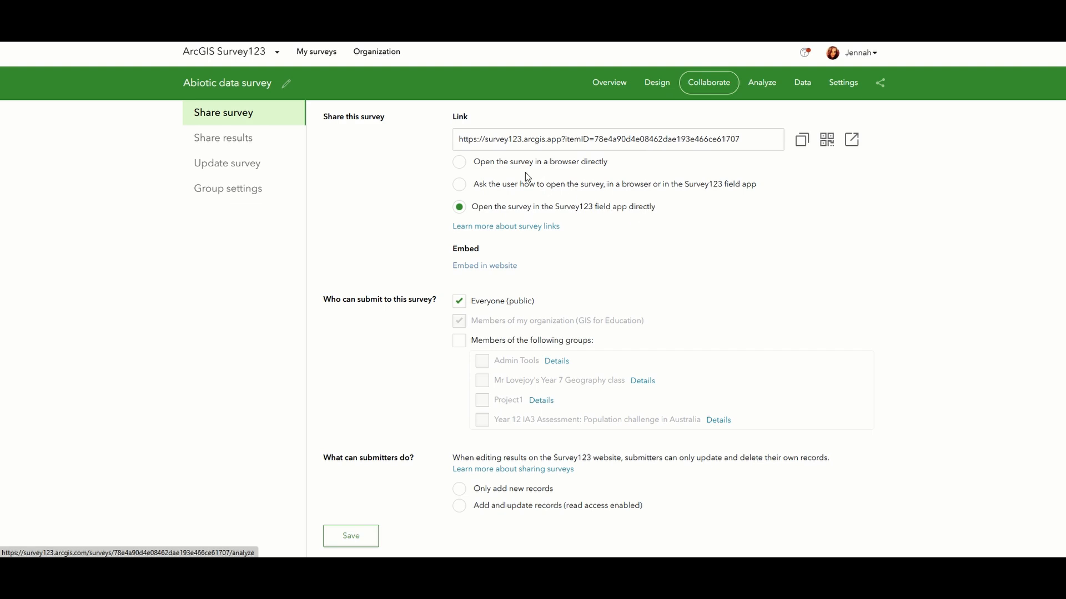
left_click(513, 163)
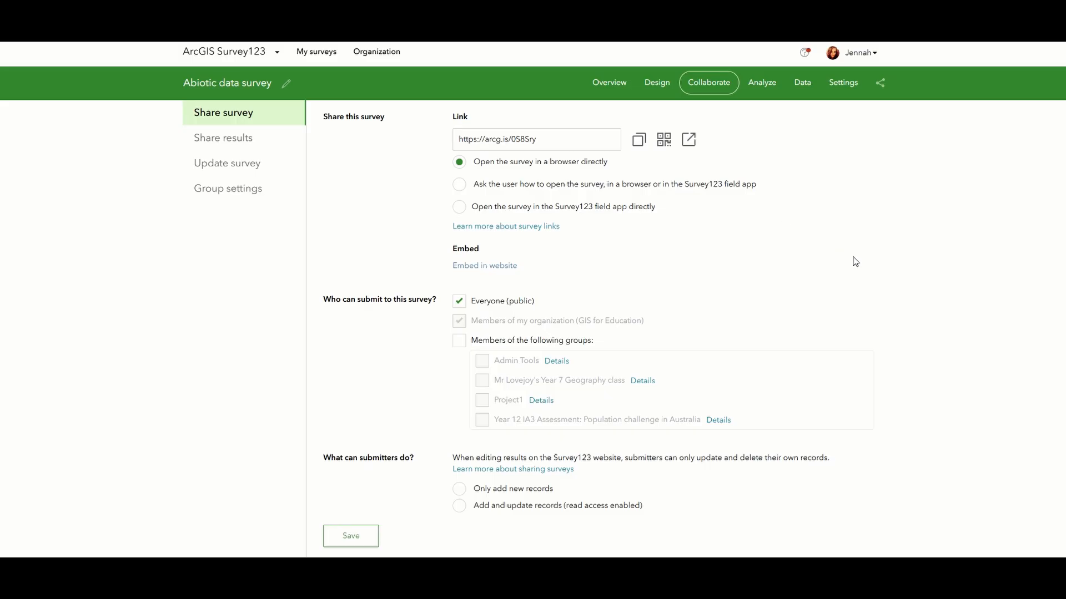
Step: Examine the quadrat question's results on the analysis map and check its legend for the quadrat colours
left_click(763, 84)
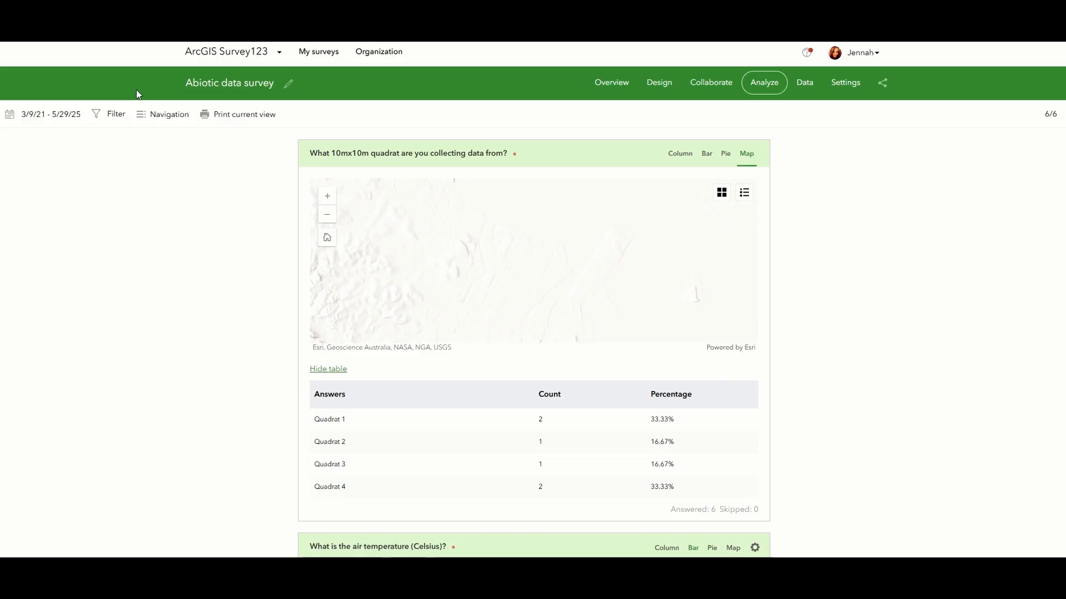
left_click_drag(583, 312, 519, 276)
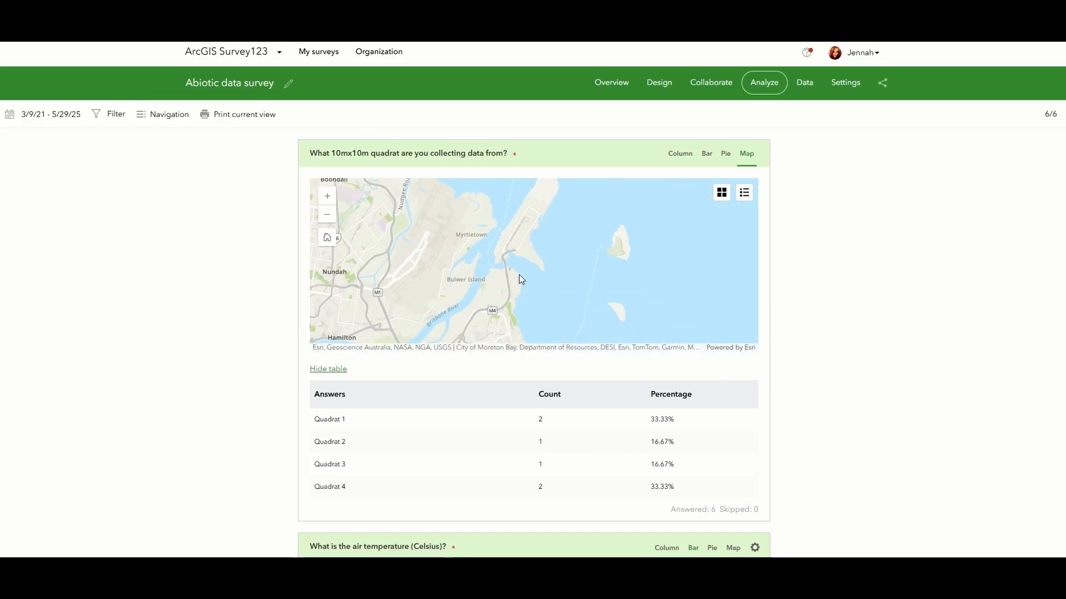
scroll(519, 274, "up", 3)
scroll(500, 268, "up", 5)
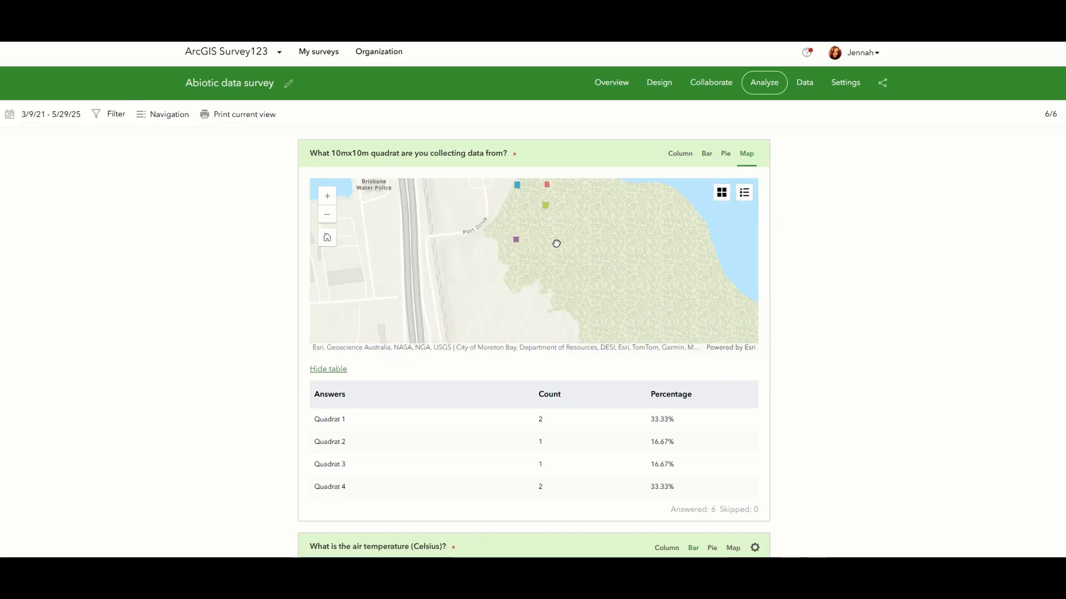
left_click_drag(557, 241, 498, 279)
left_click(746, 196)
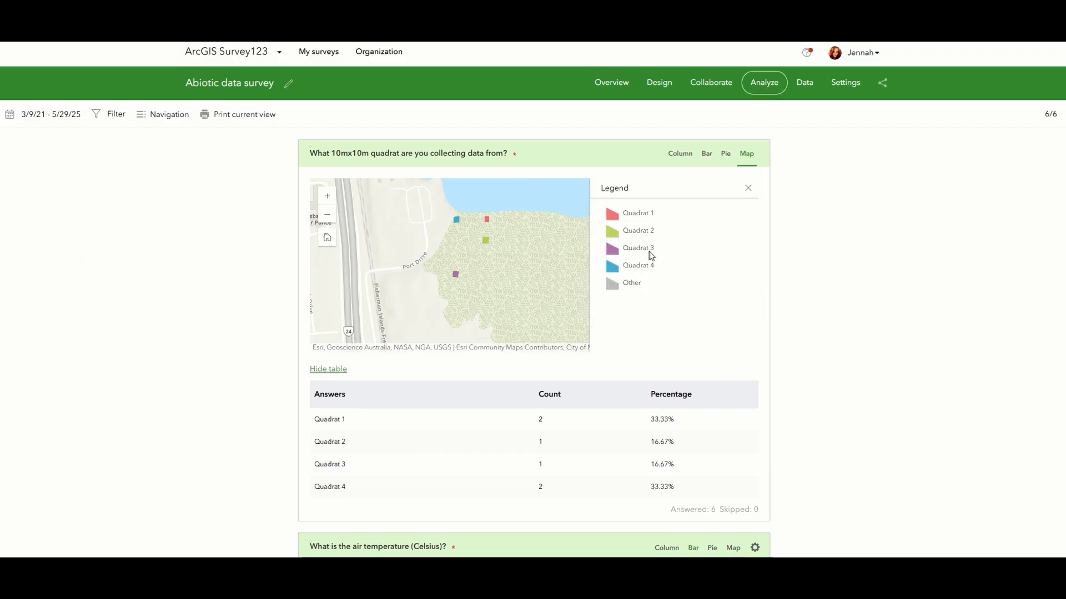
left_click(748, 189)
Step: Compare the air temperature results as column, bar and pie charts, and review the remaining questions' charts and photos
scroll(899, 267, "down", 5)
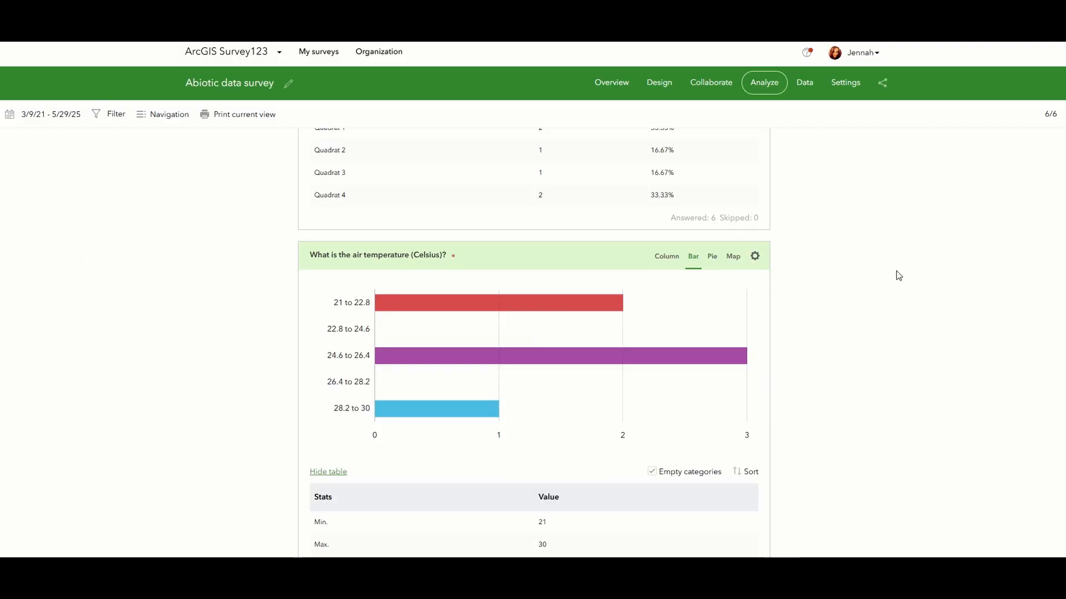
left_click(668, 259)
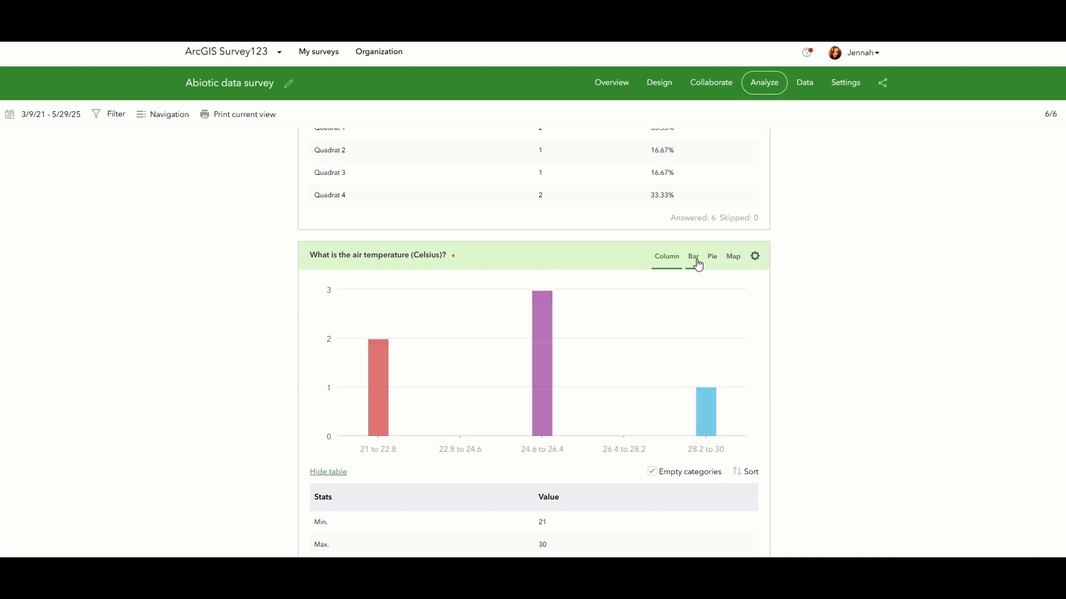
left_click(695, 258)
left_click(711, 259)
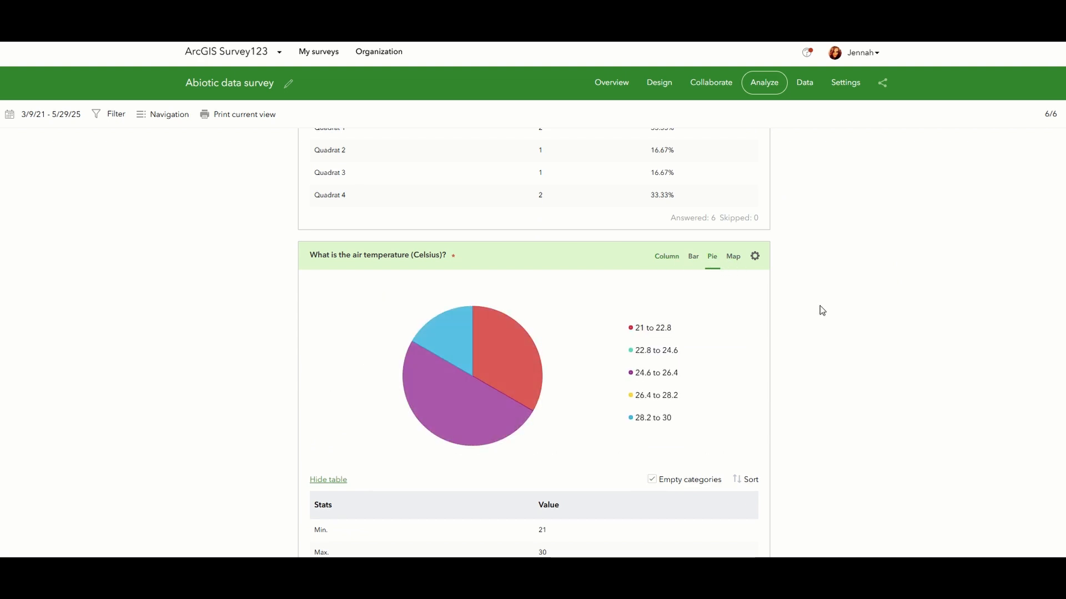
scroll(817, 306, "down", 2)
scroll(817, 310, "down", 13)
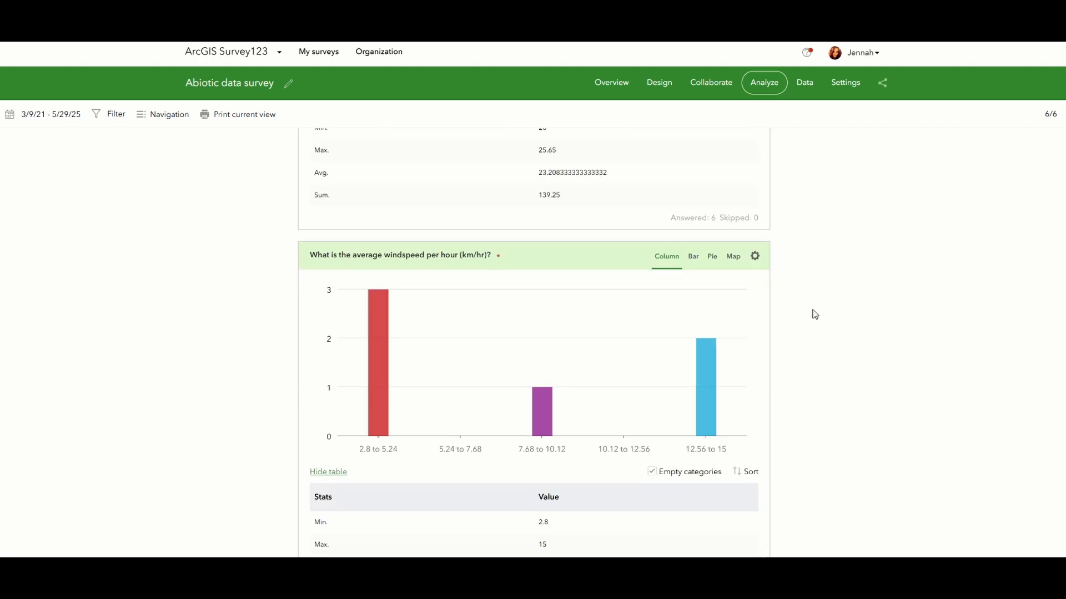
scroll(814, 314, "down", 10)
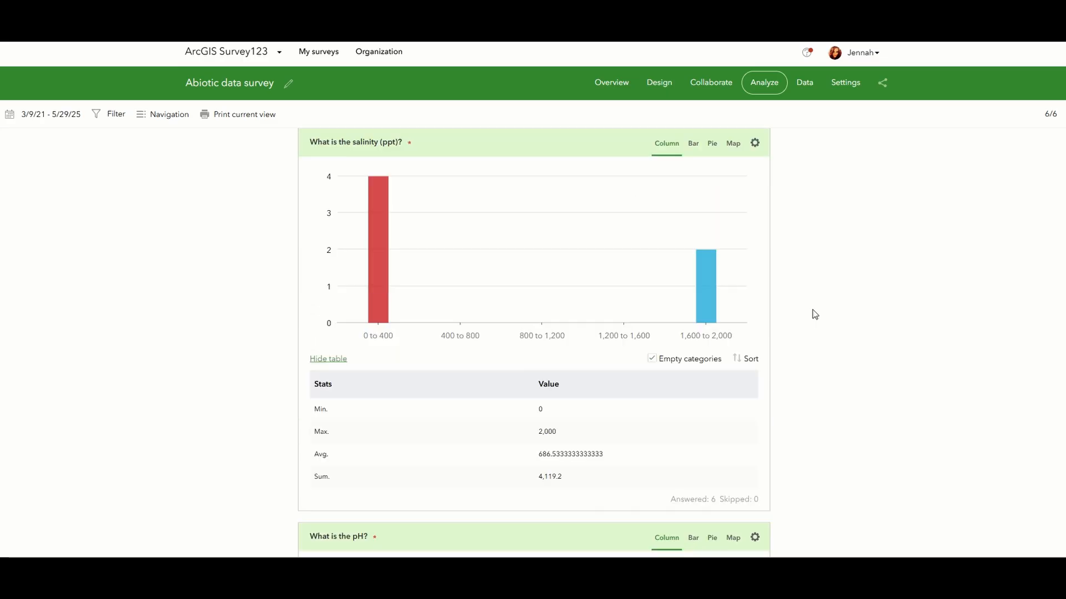
scroll(815, 314, "down", 8)
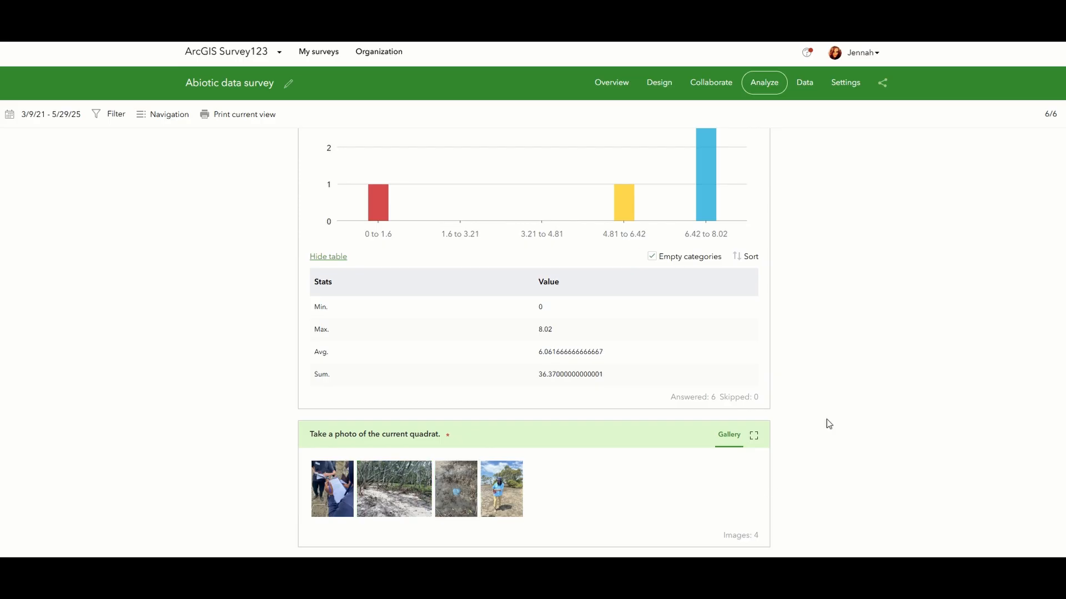
Step: Open the survey's collected data and locate the recorded quadrats on the map beside Port Drive
left_click(804, 82)
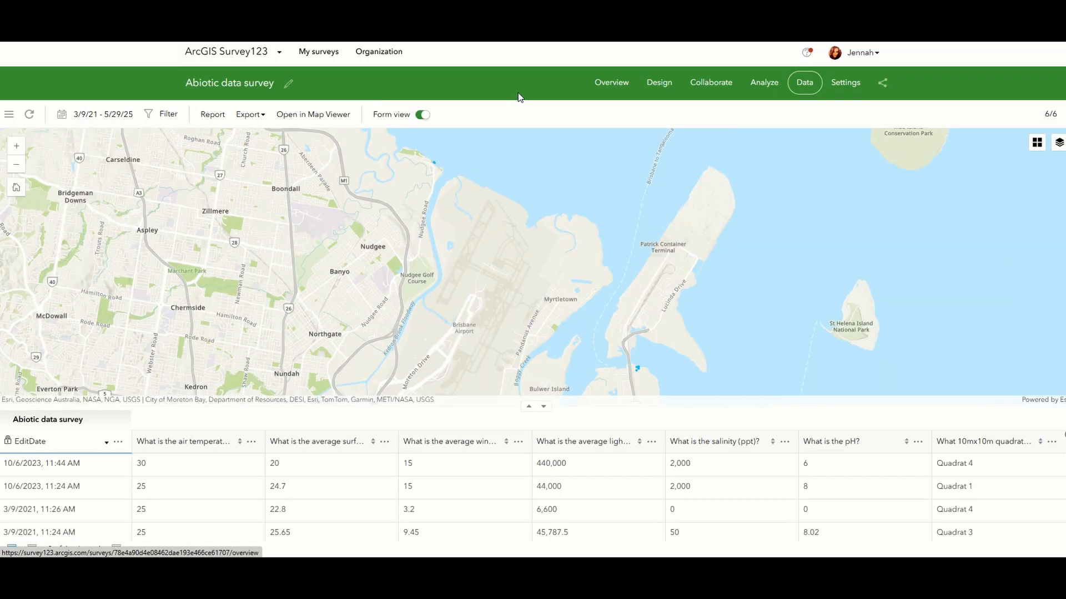
left_click_drag(636, 380, 471, 305)
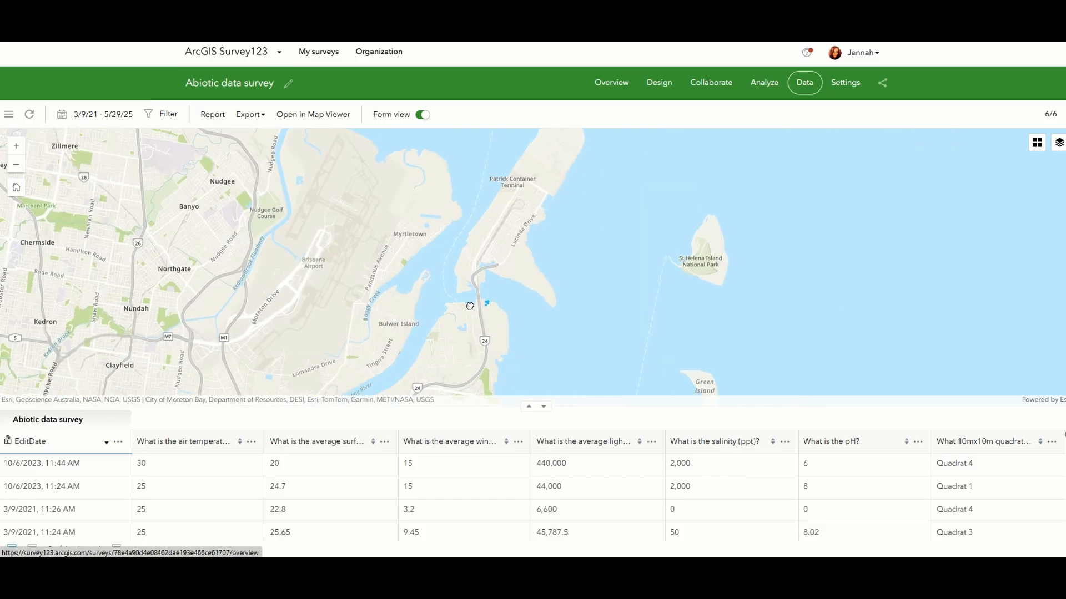
scroll(476, 301, "up", 4)
scroll(476, 302, "up", 2)
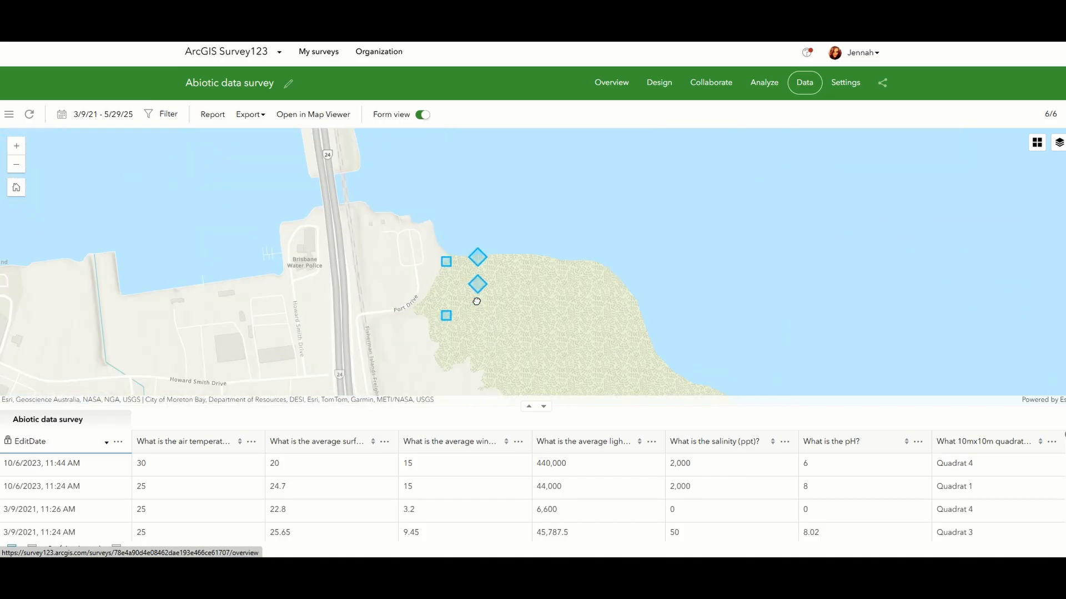
left_click_drag(505, 292, 421, 235)
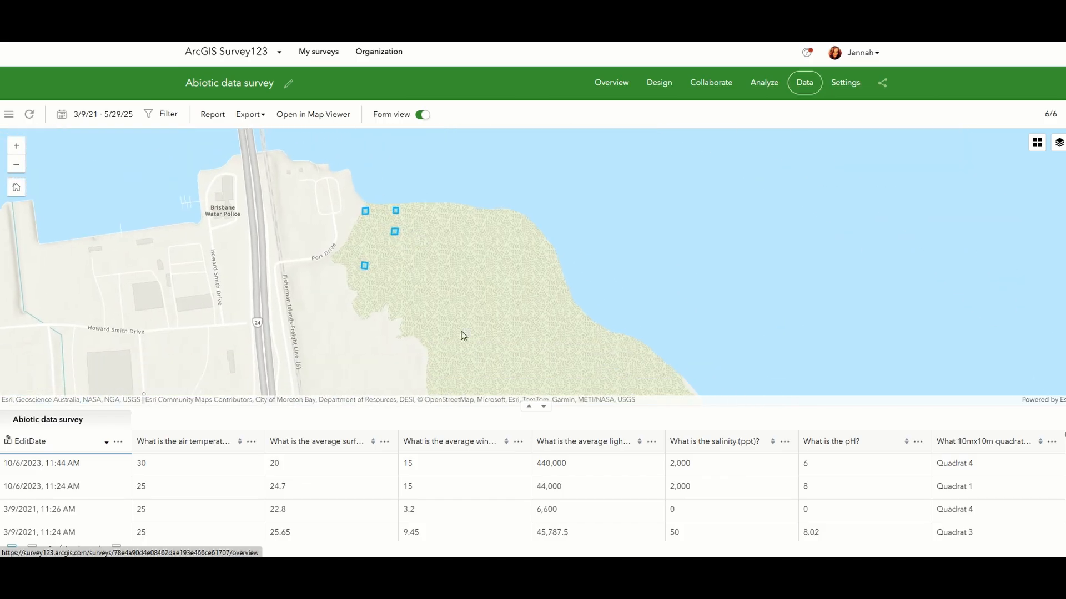
Step: Review the individual response for the 10/6/2023, 11:44 AM Quadrat 4 record, close it and find its location on the map
left_click(631, 465)
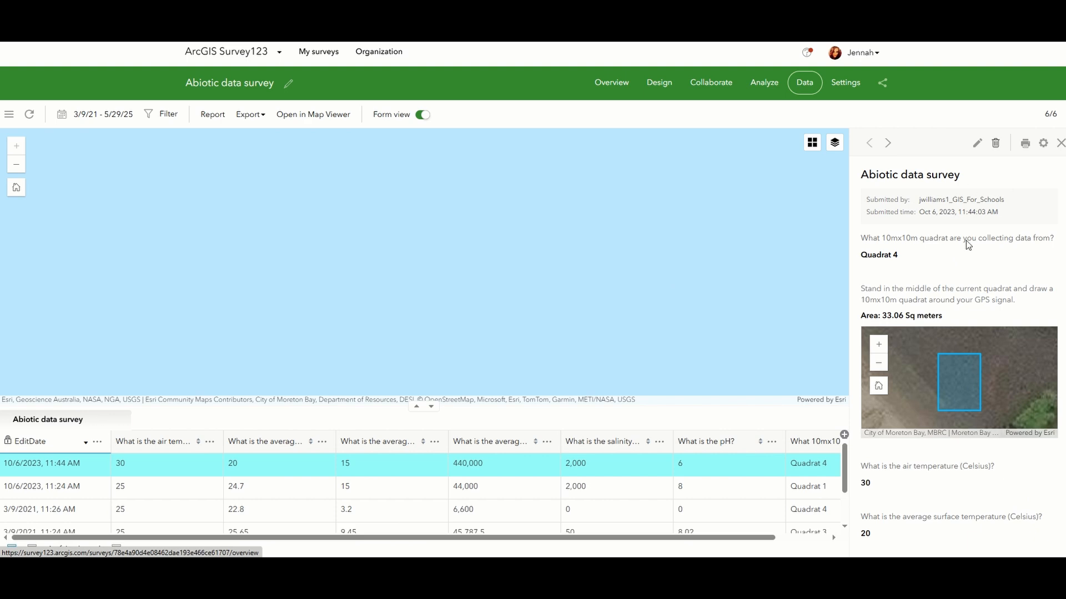
scroll(974, 396, "down", 6)
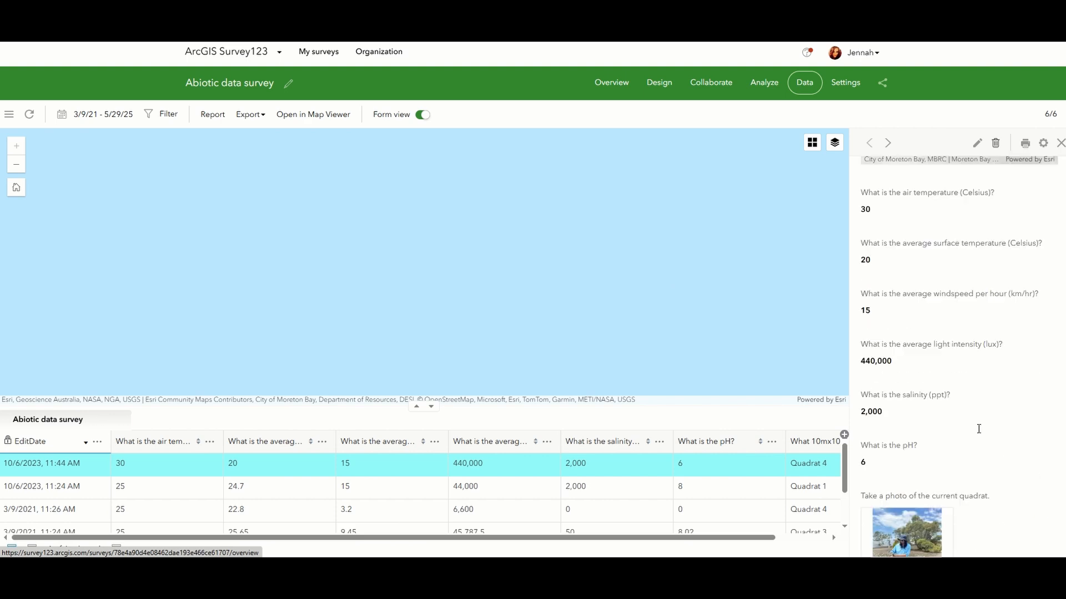
left_click(1060, 143)
scroll(350, 219, "down", 5)
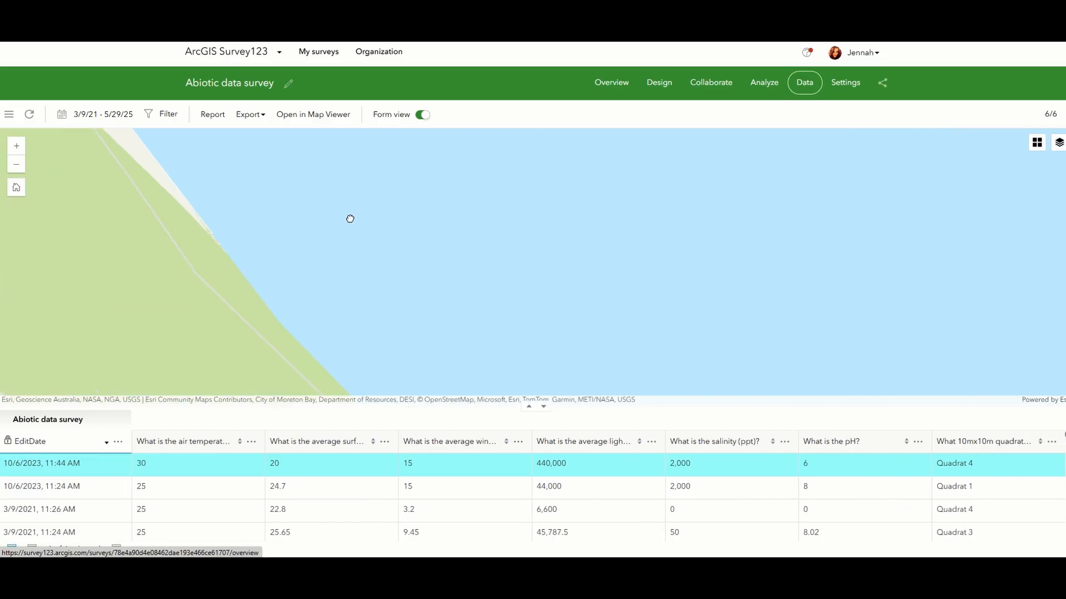
left_click_drag(344, 228, 479, 289)
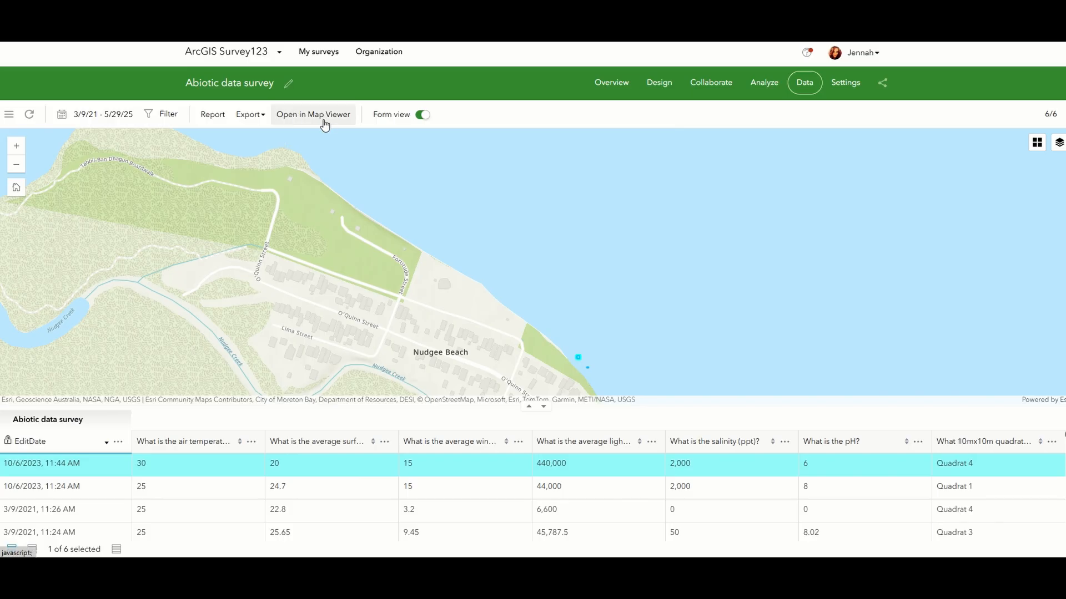
Step: Check the available export formats and open the survey data in Map Viewer, focused on the quadrats beside Port Drive
left_click(256, 115)
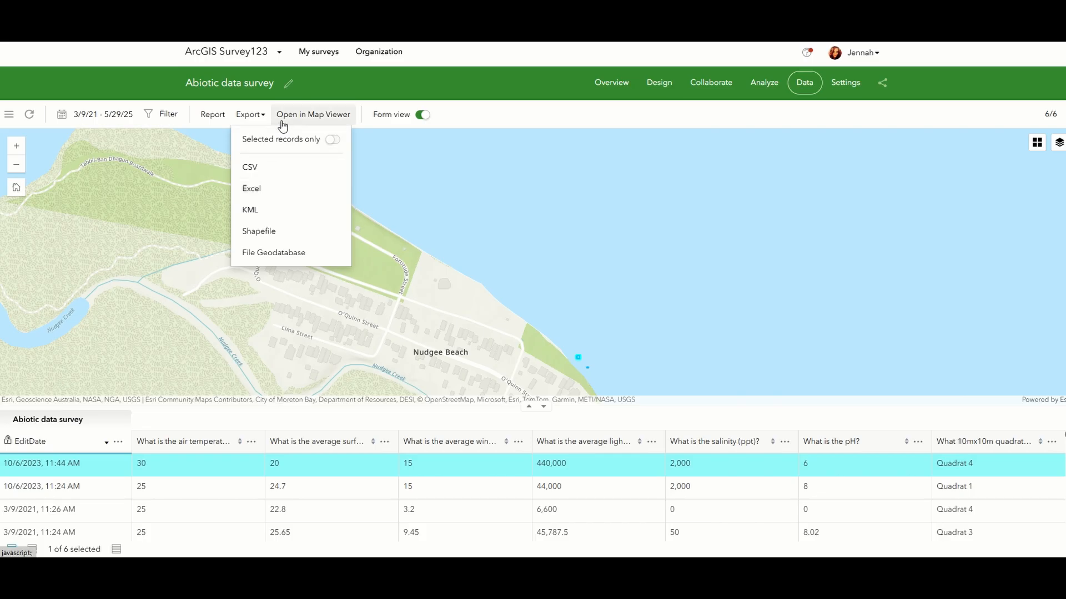
left_click(313, 117)
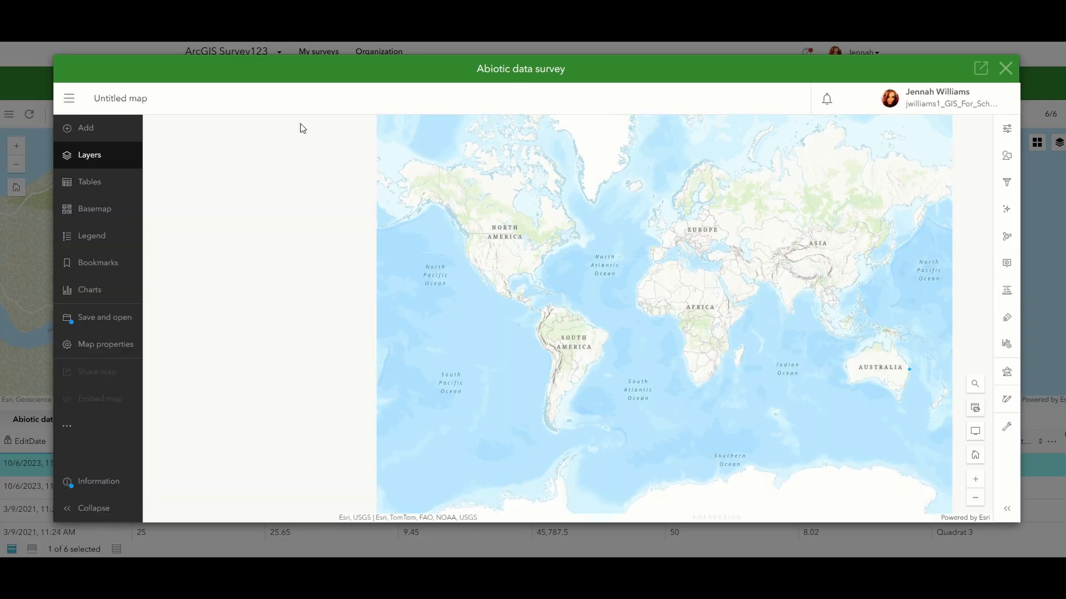
left_click_drag(851, 363, 514, 284)
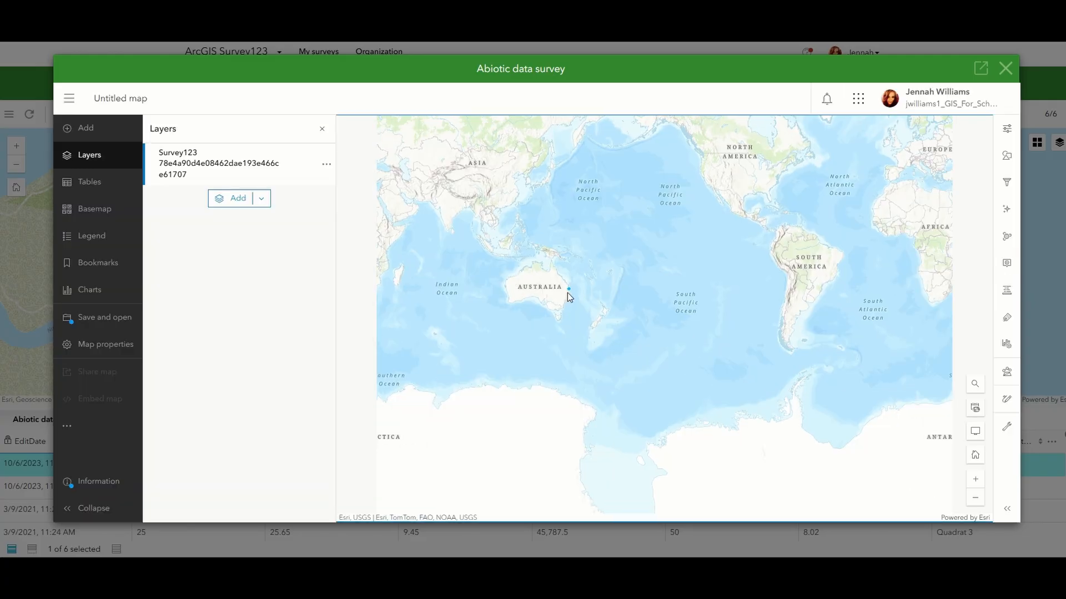
scroll(568, 292, "up", 3)
scroll(570, 281, "up", 5)
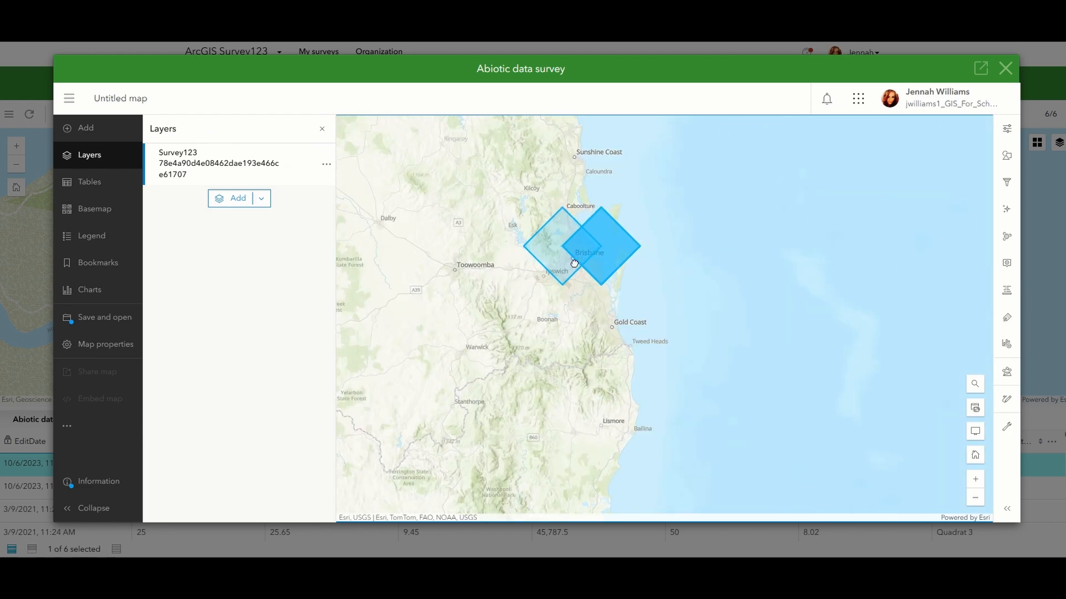
scroll(581, 195, "up", 5)
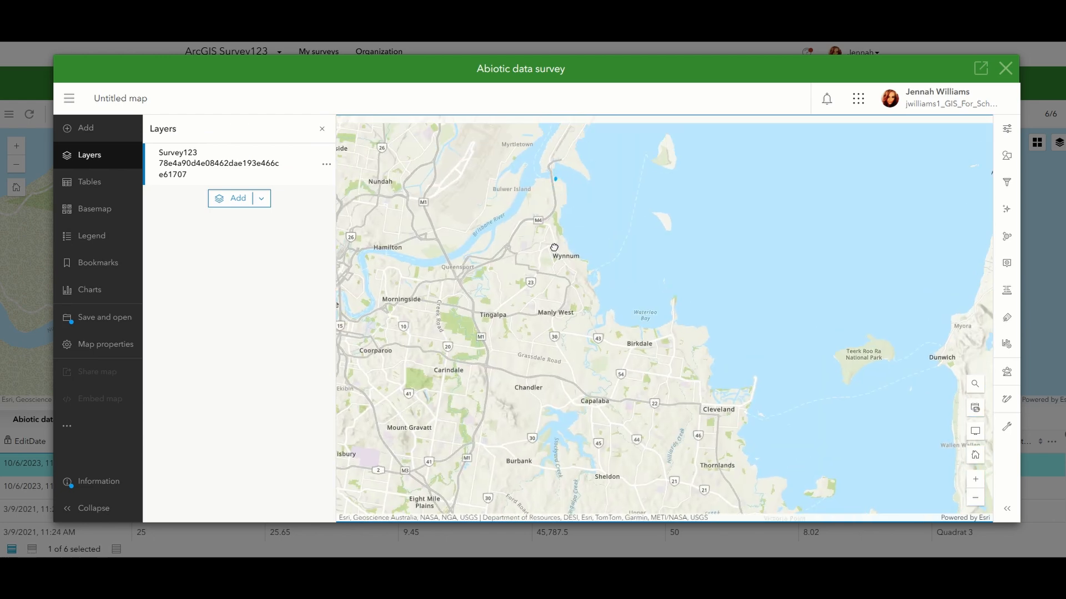
scroll(563, 202, "up", 4)
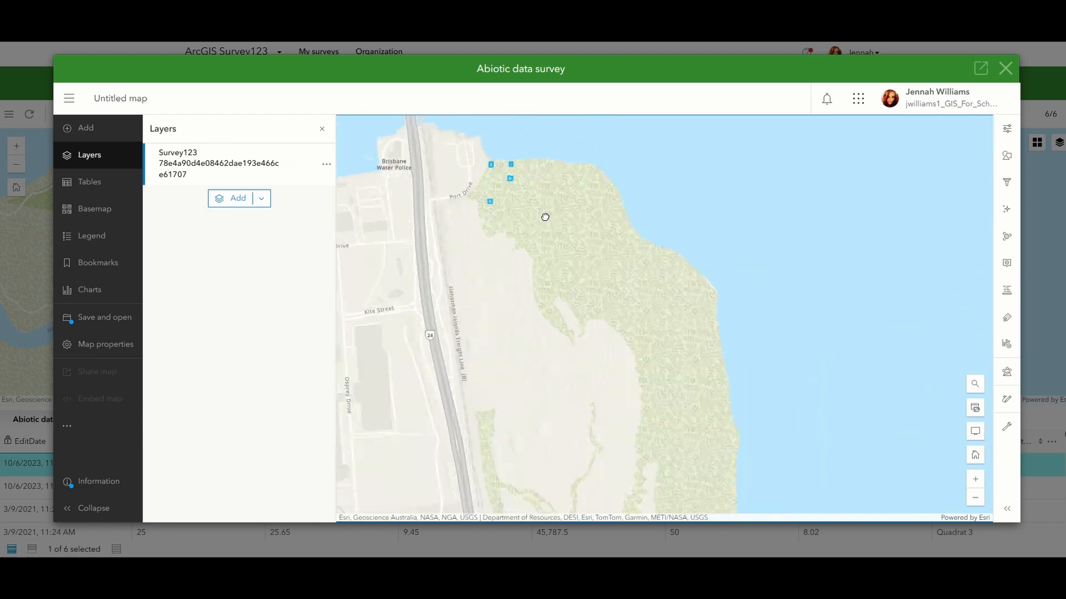
left_click_drag(544, 217, 544, 259)
Step: Rename the Survey123 layer as Abiotic Data
left_click(326, 165)
left_click(308, 248)
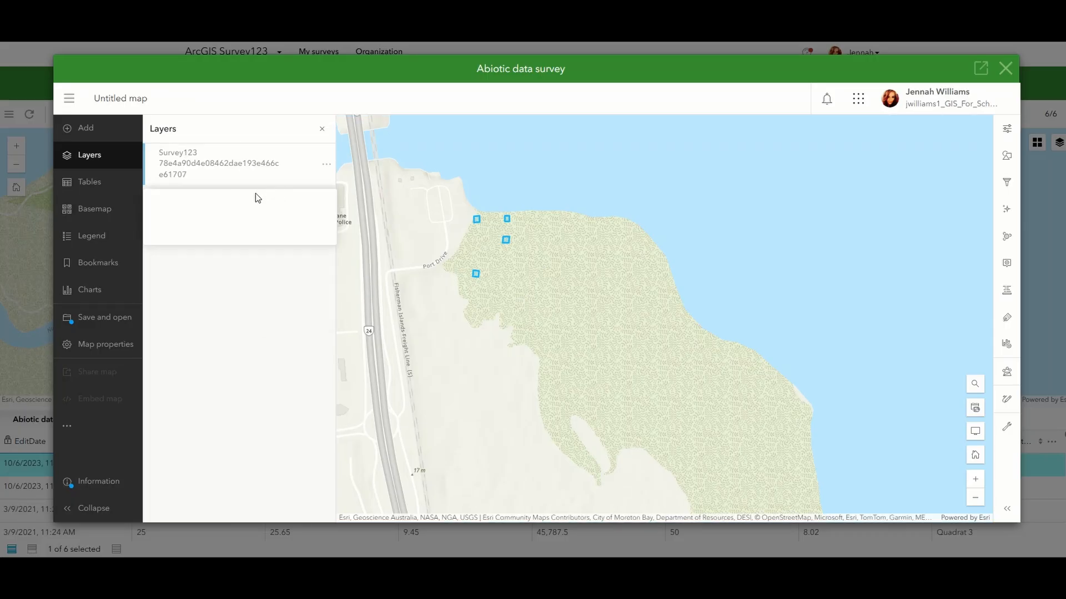
left_click_drag(157, 220, 361, 239)
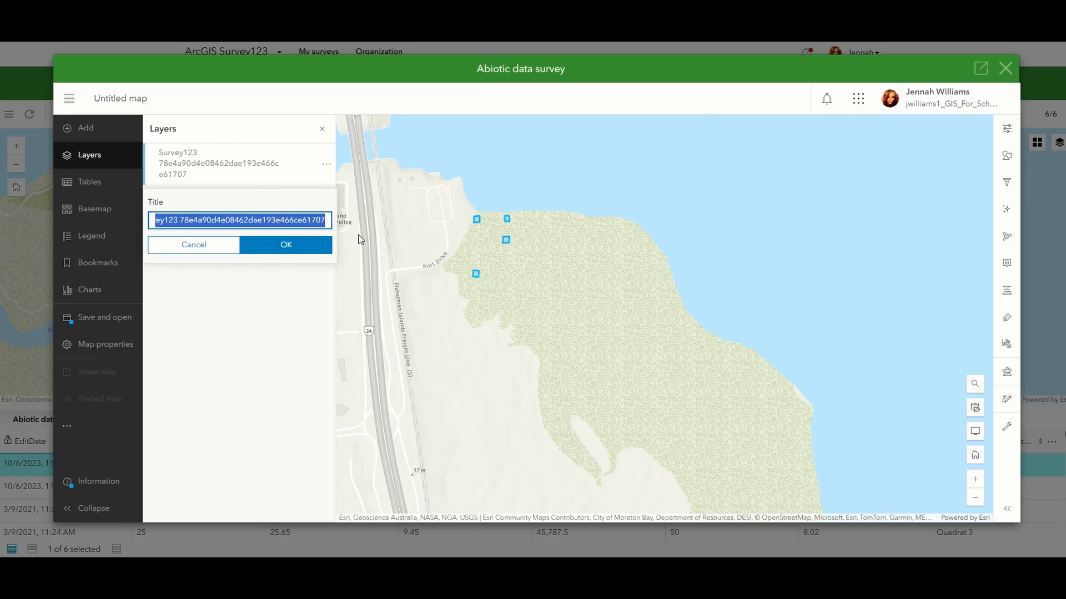
type("Abiotic Data")
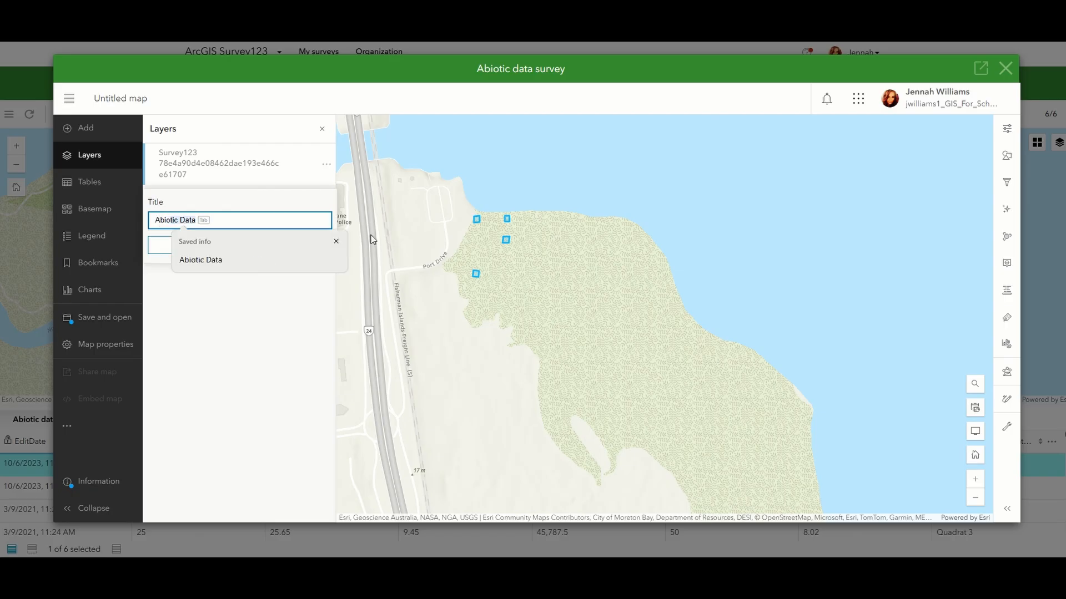
key("Tab")
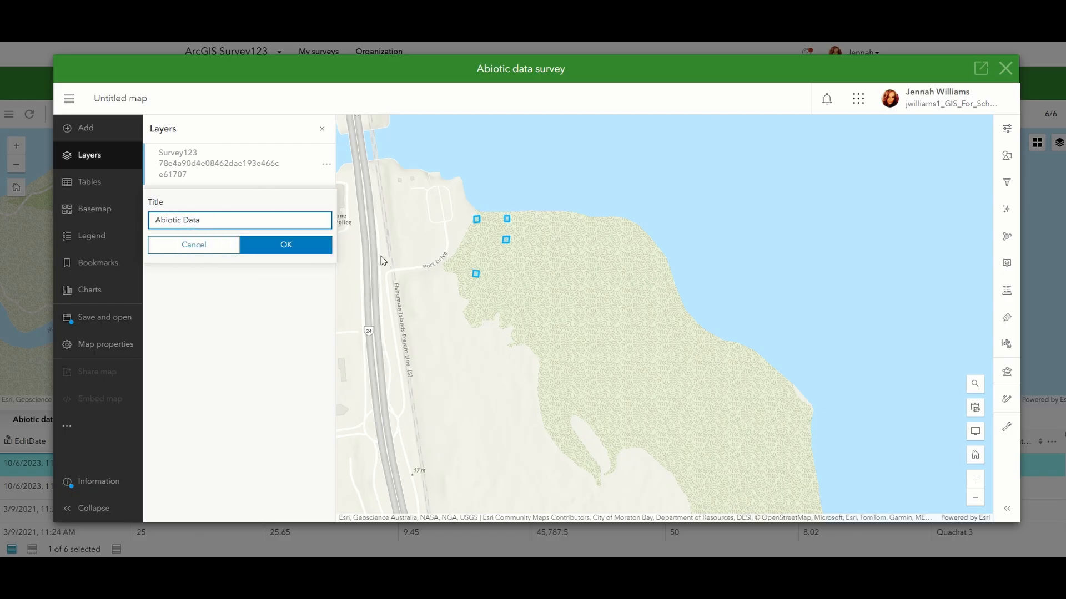
left_click(315, 248)
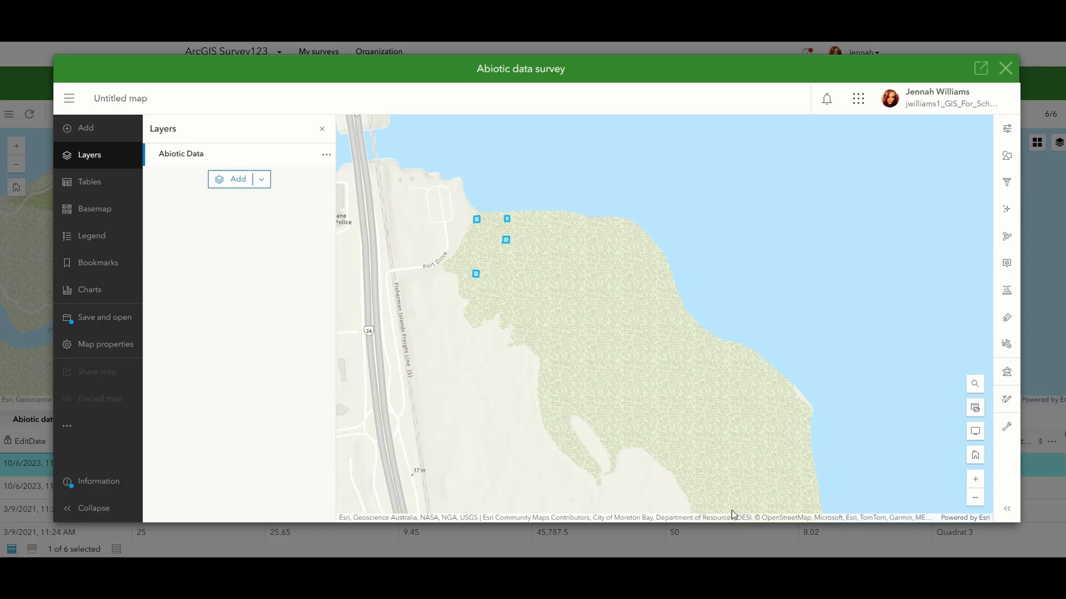
Step: Save the map with the title Abiotic Data POB in the Training folder
left_click_drag(488, 346, 487, 387)
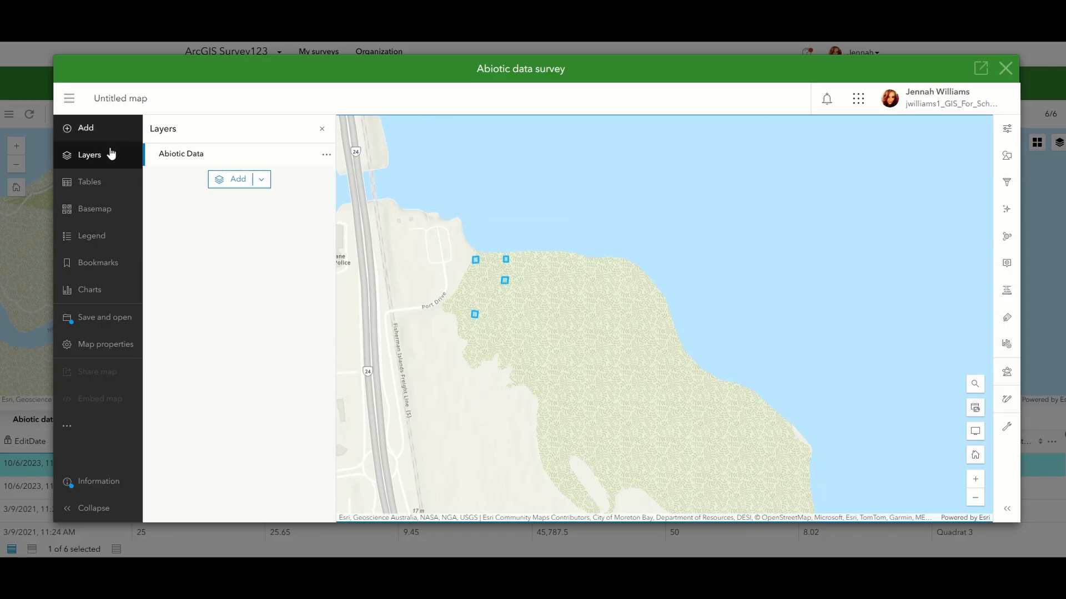
left_click(107, 318)
left_click(169, 322)
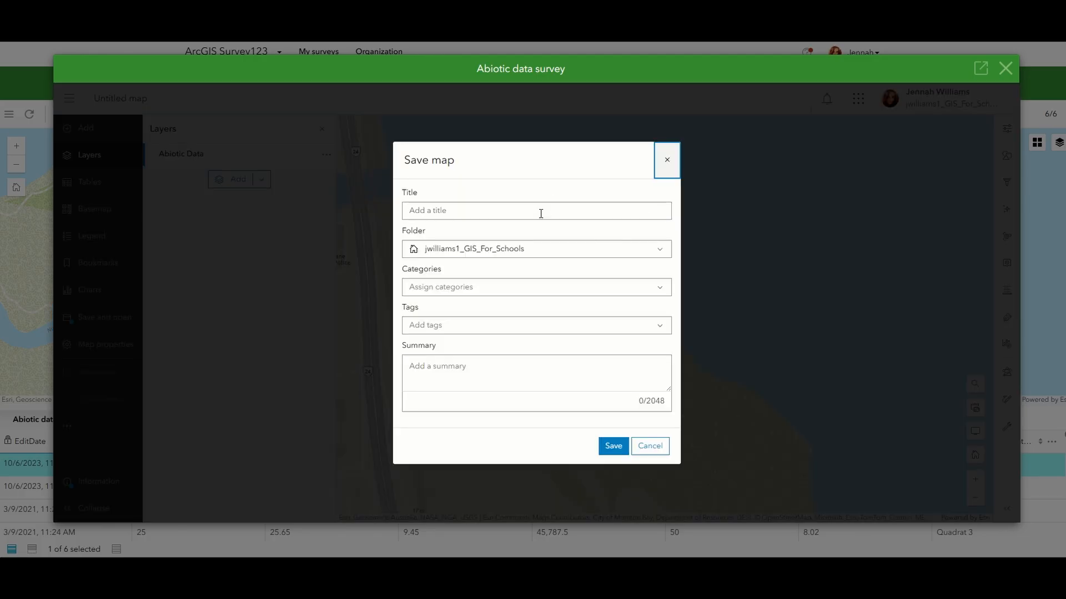
left_click(541, 213)
type("Abiotic Data POB")
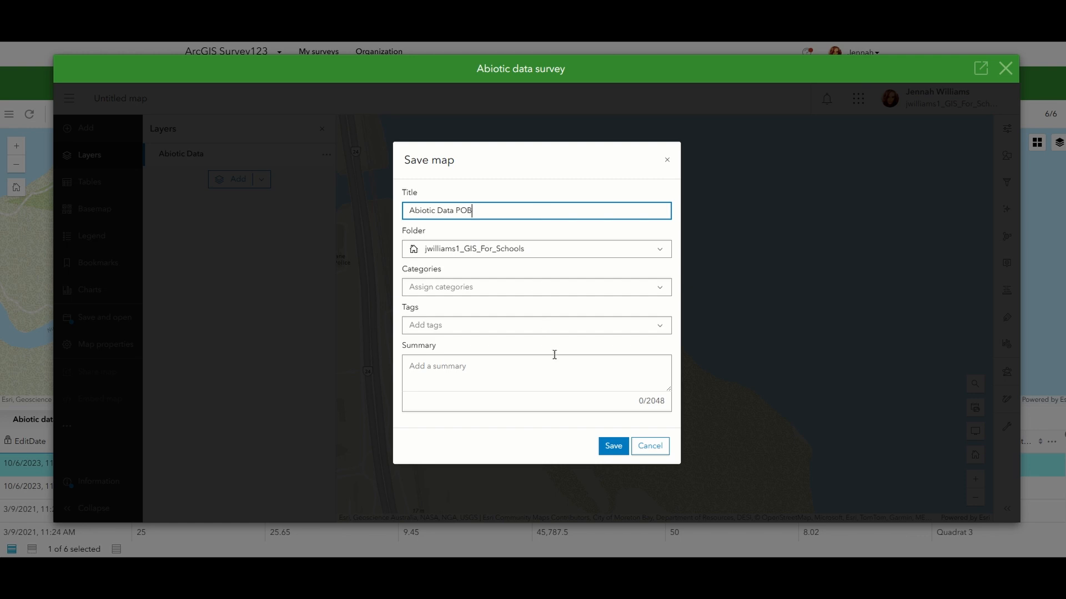
left_click(565, 253)
scroll(554, 301, "down", 10)
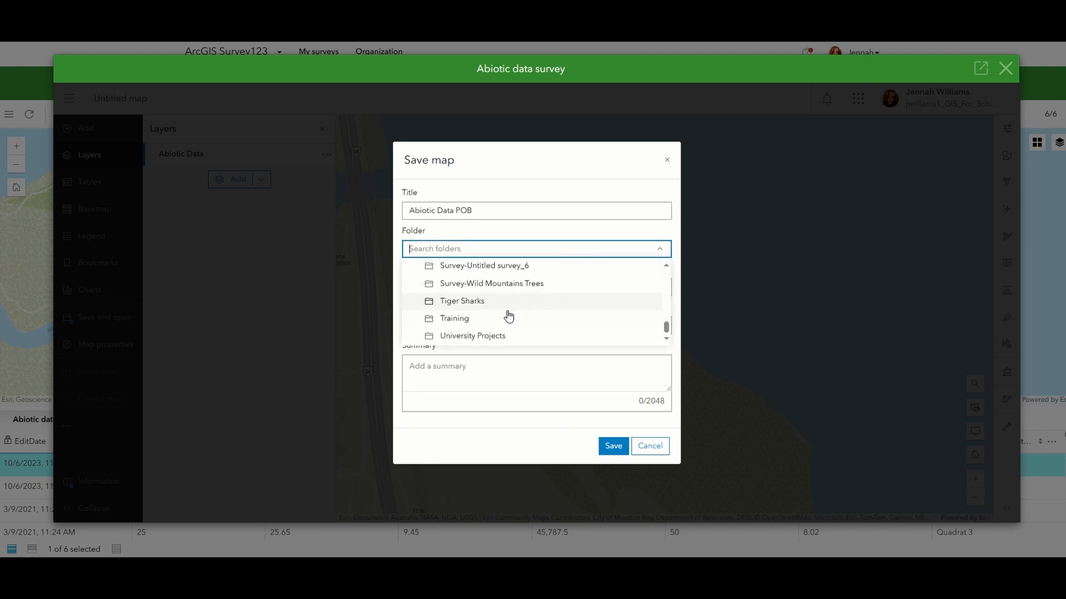
left_click(477, 319)
left_click(617, 445)
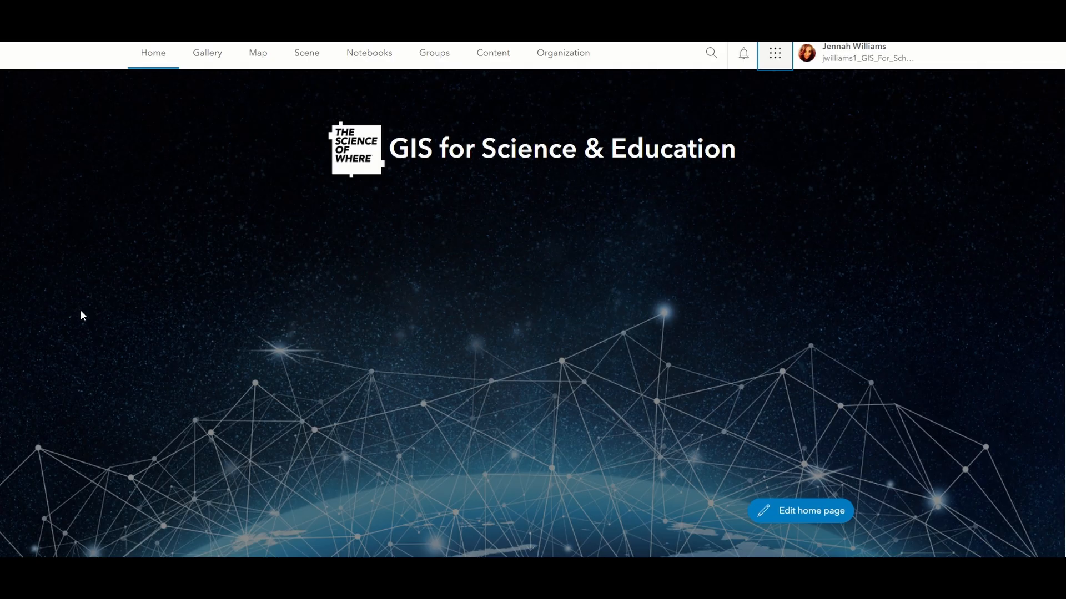
Step: Find the Abiotic Data POB web map in My content and review its sharing levels and group sharing options without saving changes
left_click(502, 65)
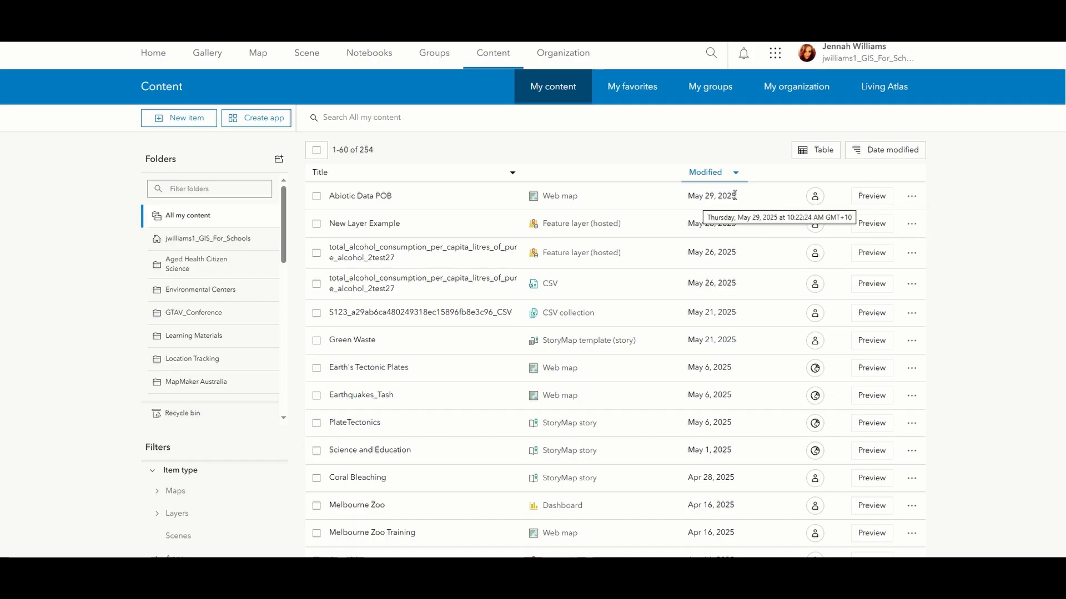
left_click(816, 199)
left_click(815, 199)
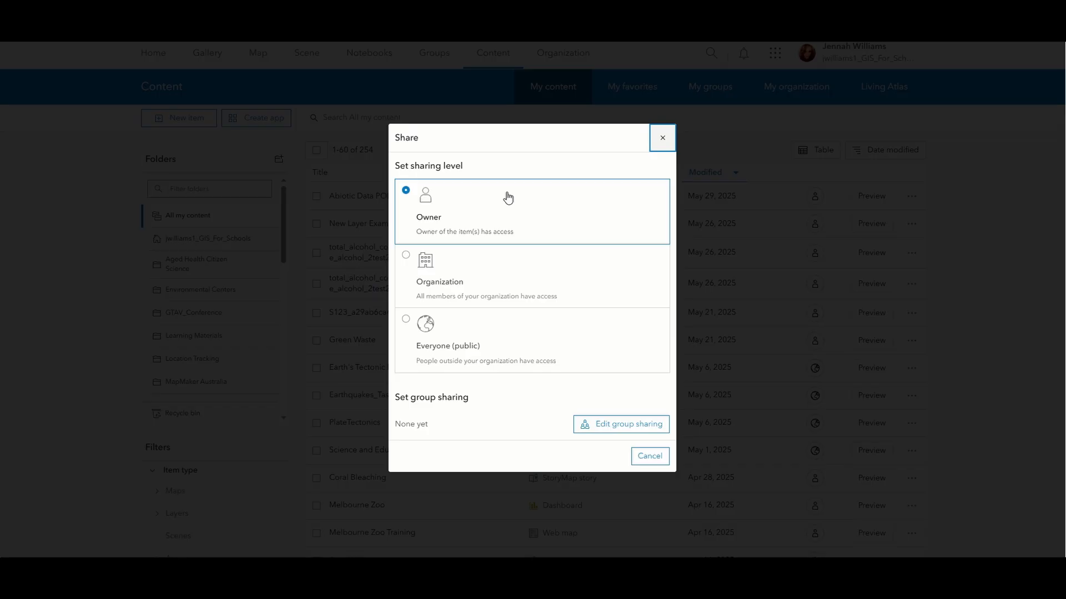
left_click(485, 276)
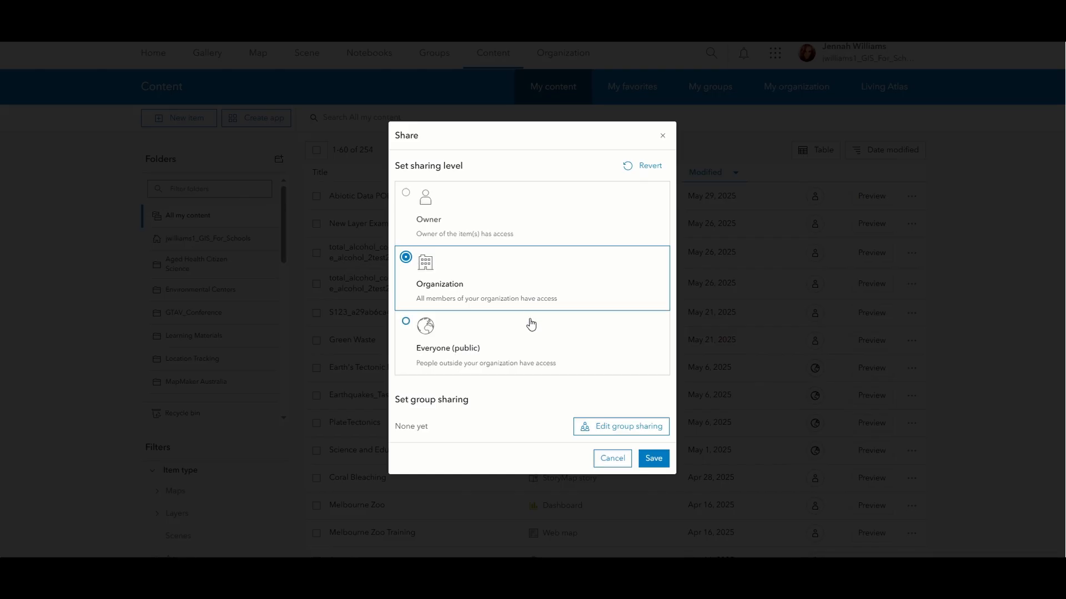
left_click(527, 351)
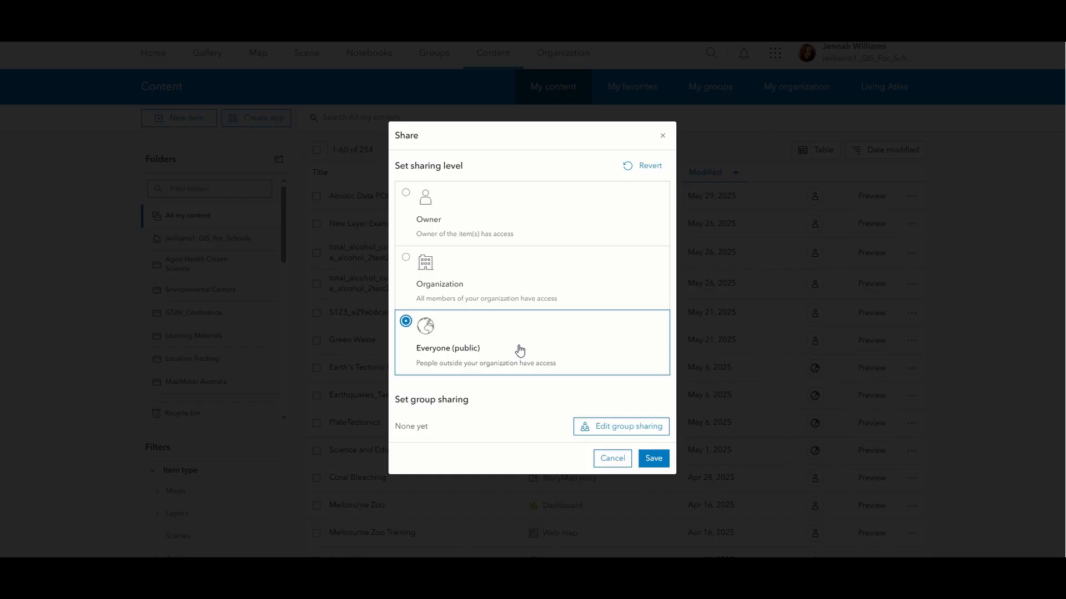
left_click(553, 270)
left_click(507, 232)
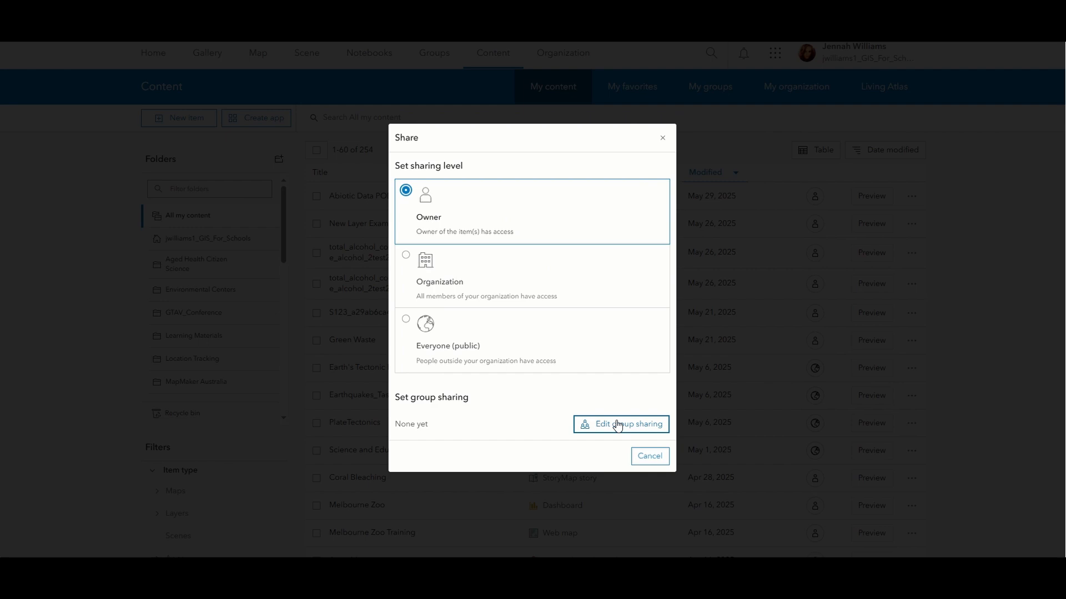
left_click(617, 425)
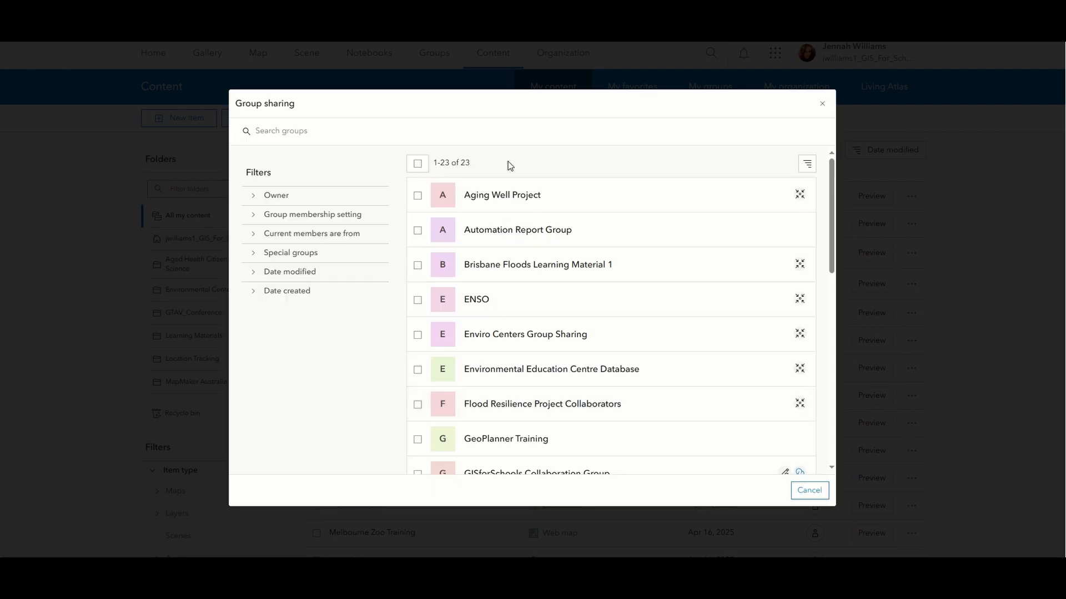
left_click(812, 492)
left_click(649, 456)
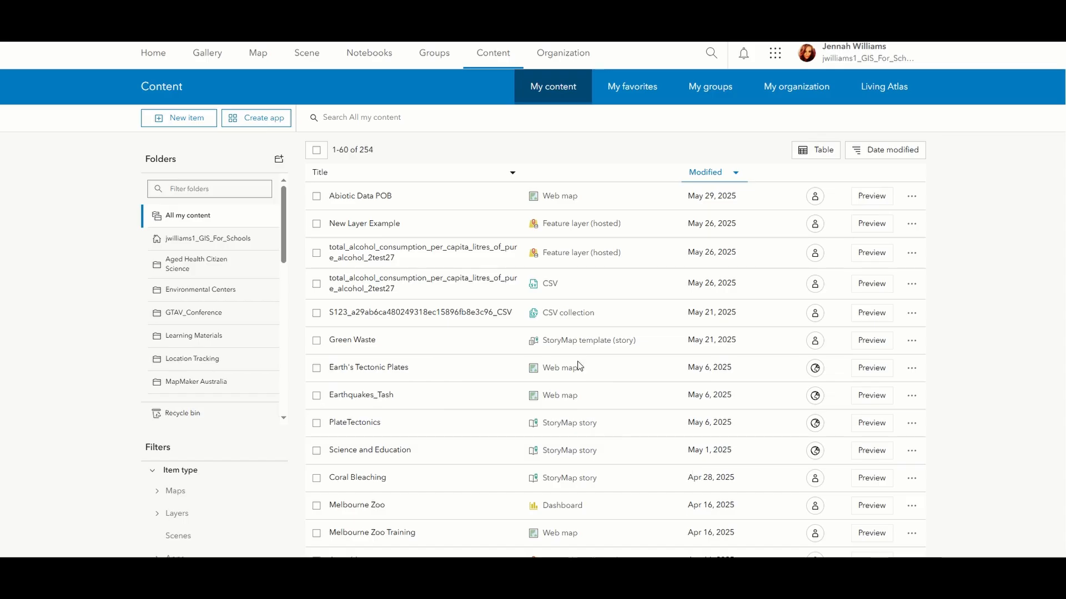
Step: Open the Abiotic Data POB web map and focus on the quadrats beside Port Drive
left_click(358, 198)
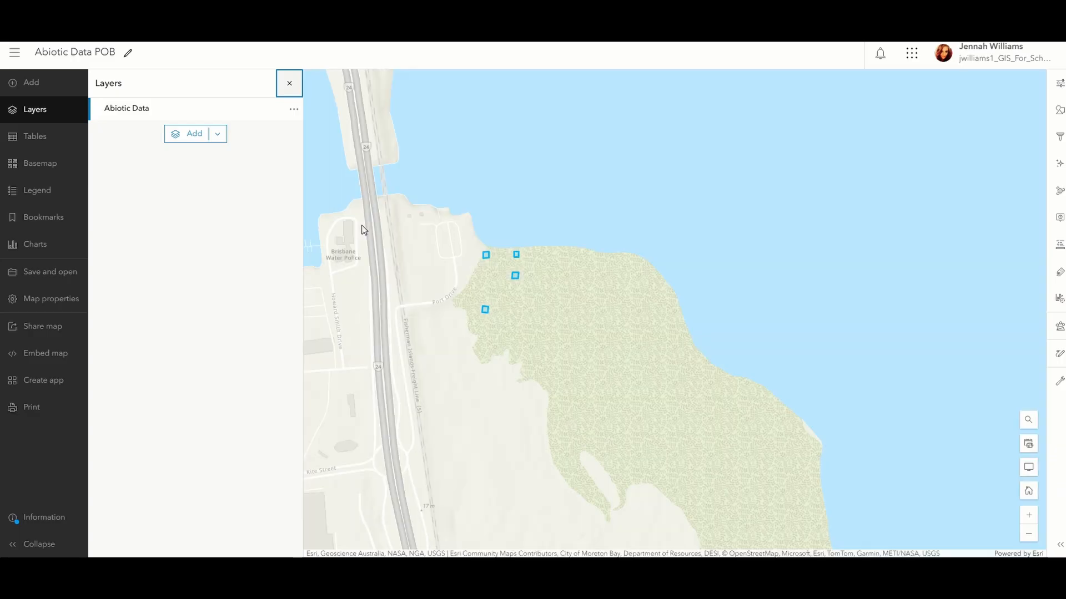
left_click_drag(495, 248, 516, 322)
scroll(526, 338, "up", 1)
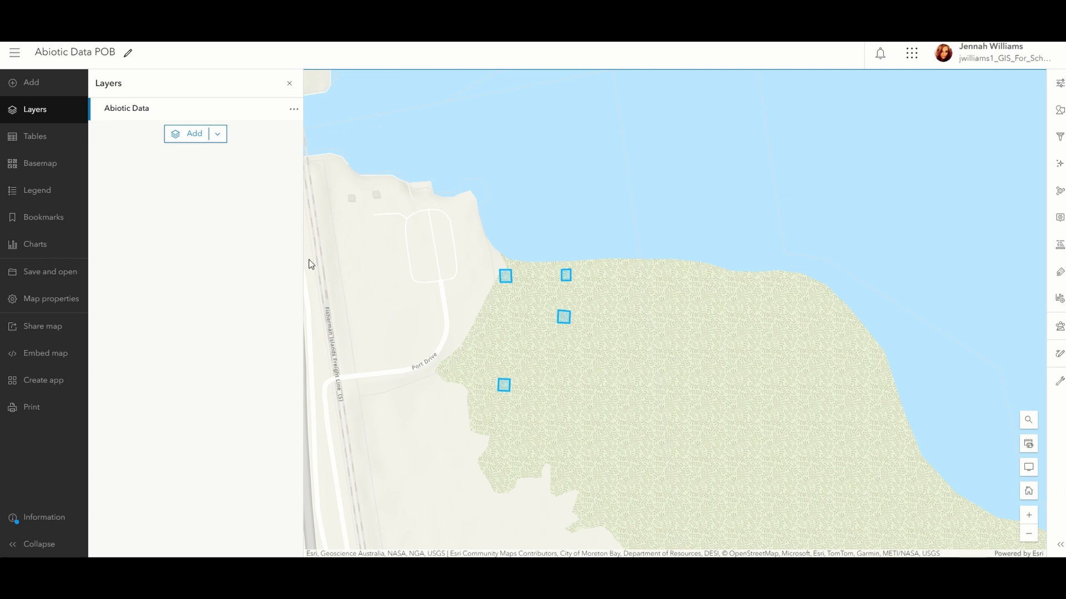
Step: Add the "What is the pH?" field as the attribute for styling the Abiotic Data layer
left_click(1058, 111)
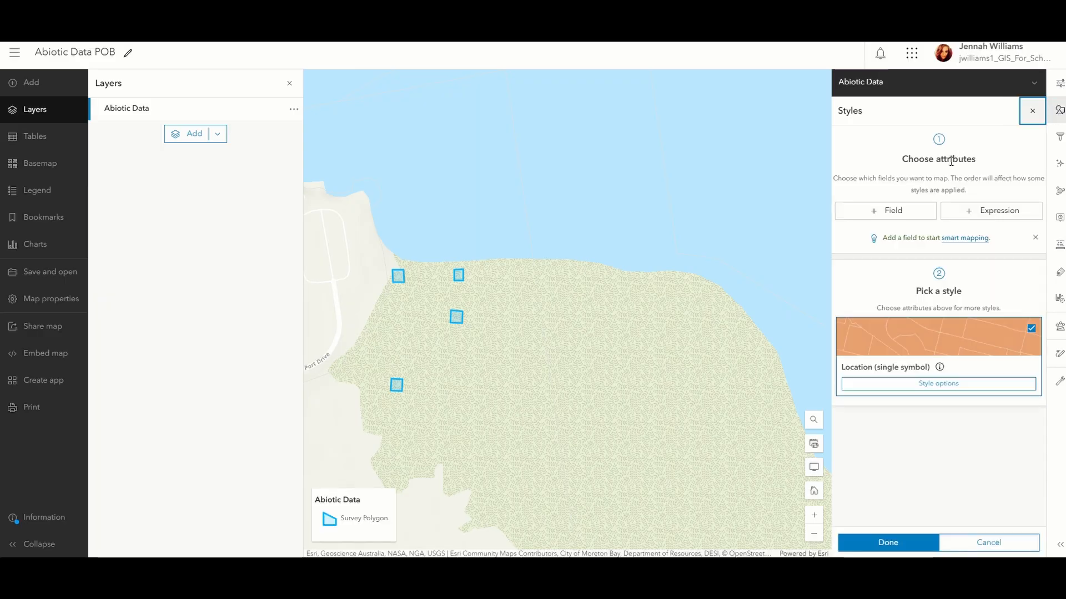
left_click(906, 212)
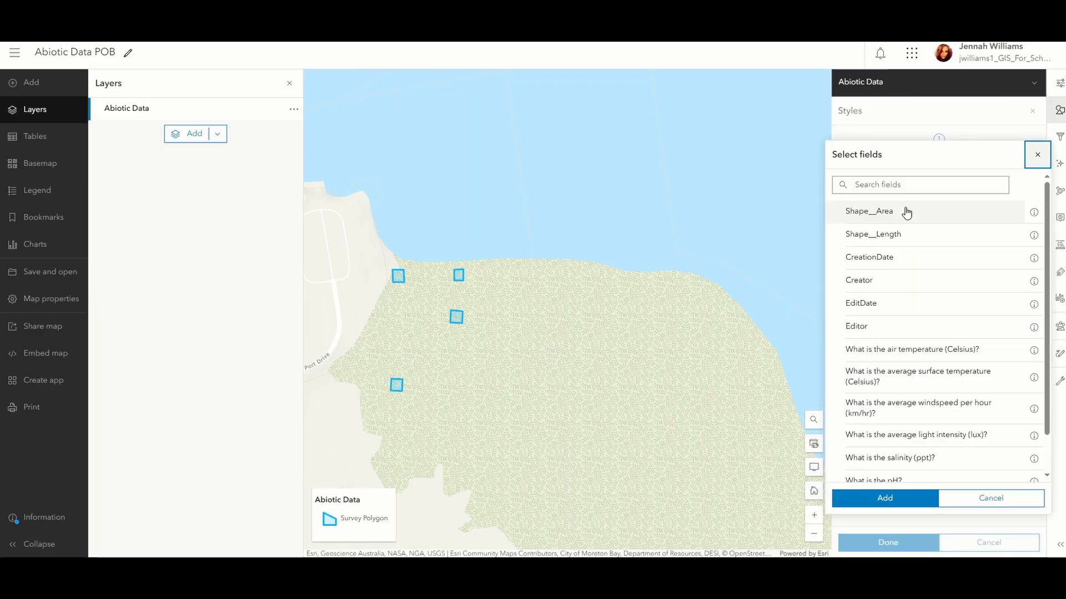
scroll(916, 261, "down", 1)
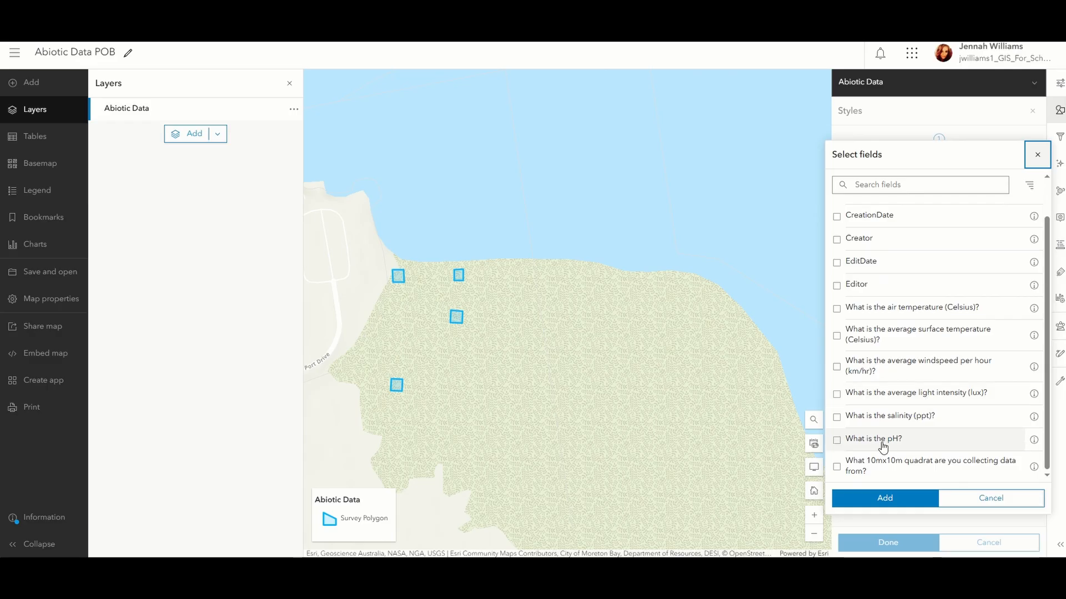
left_click(837, 442)
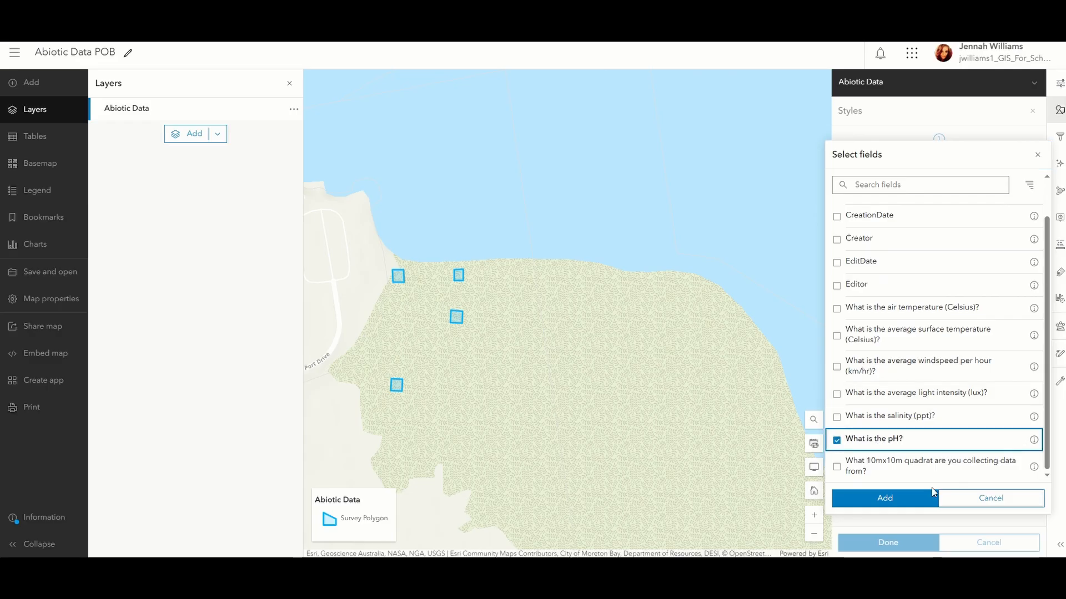
left_click(925, 505)
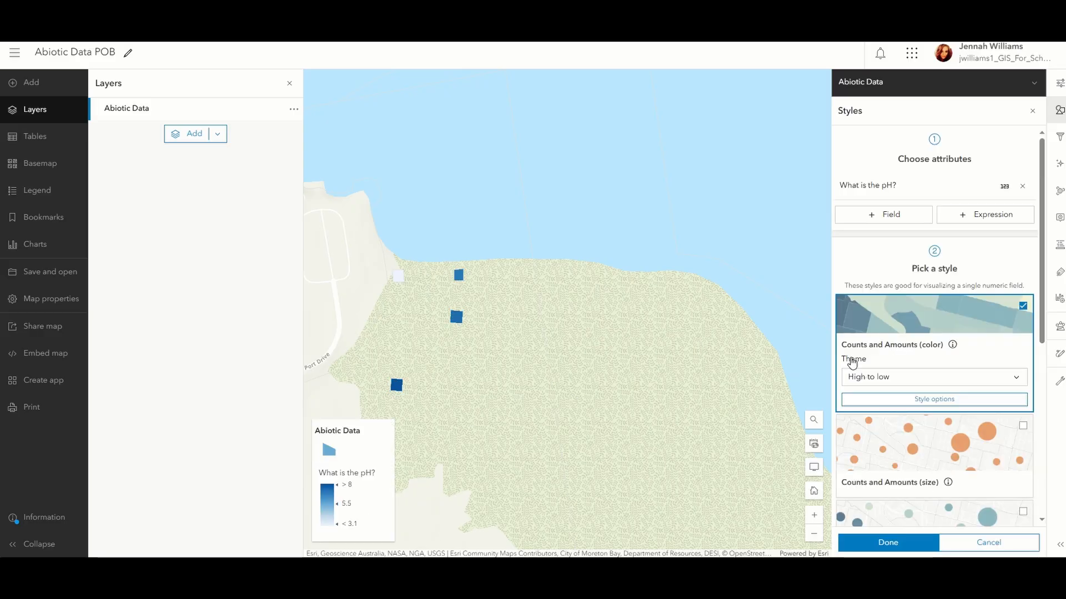
Step: Try the Counts and Amounts (size) and Dot Density styles on the pH data, and look into the Dot Density style options
scroll(916, 397, "down", 3)
left_click(964, 333)
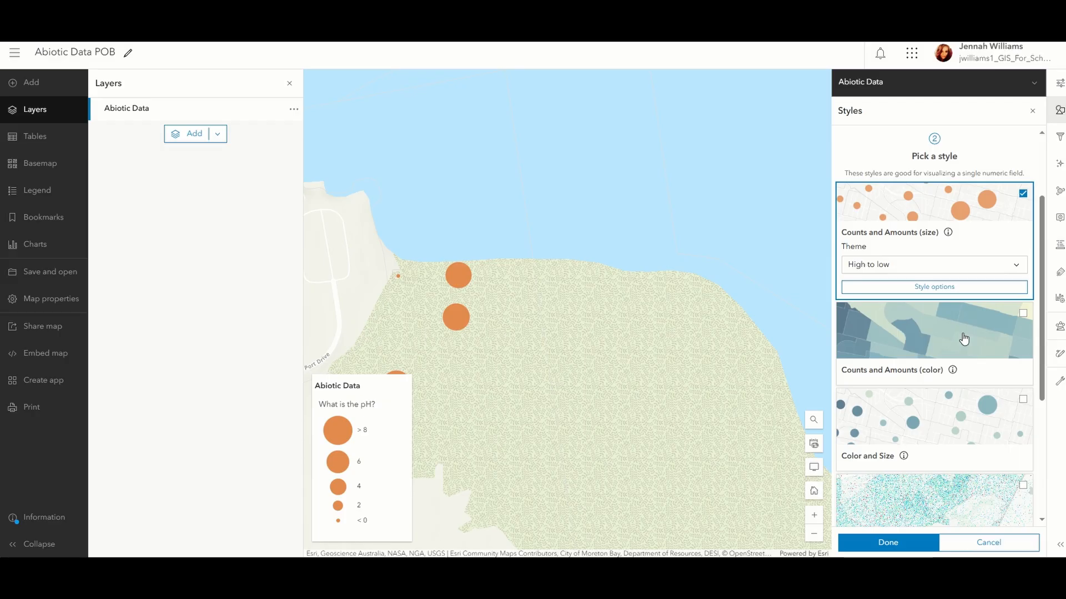
scroll(963, 339, "down", 3)
left_click(953, 384)
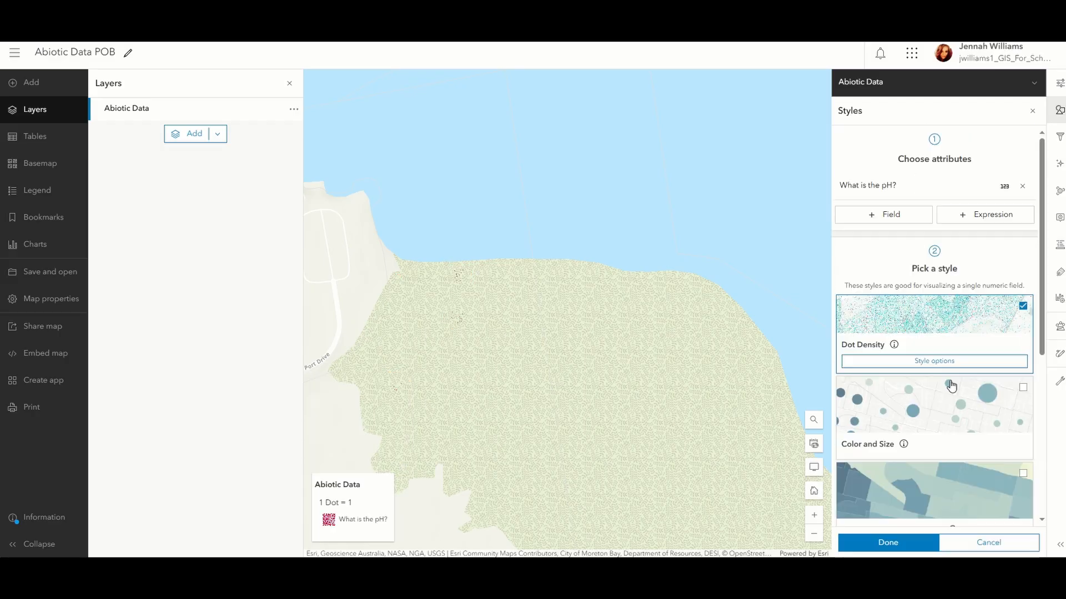
scroll(954, 367, "down", 4)
scroll(954, 341, "up", 3)
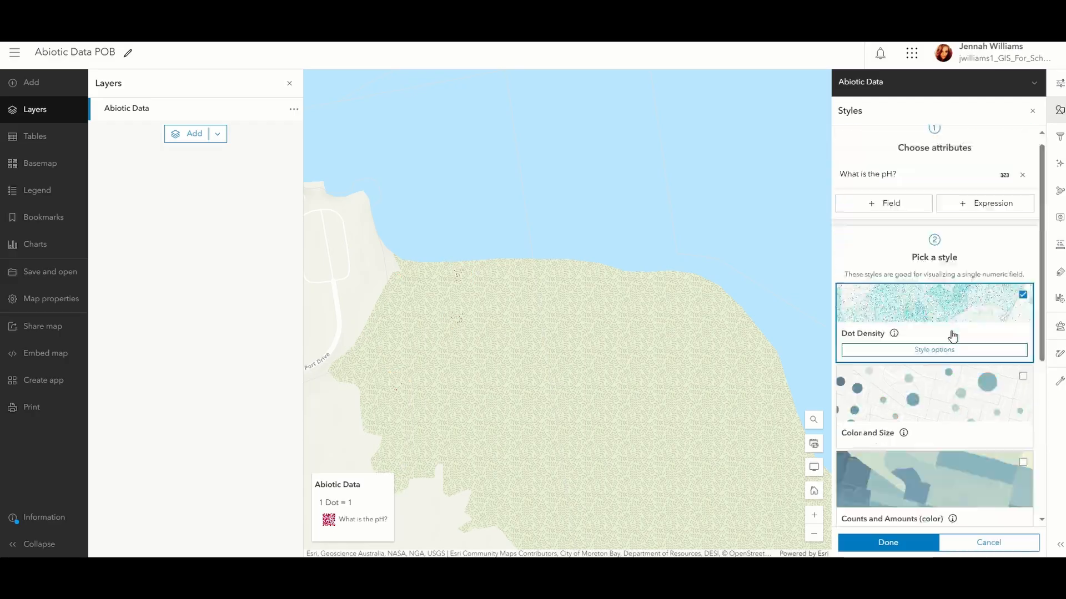
scroll(943, 333, "down", 5)
scroll(938, 277, "up", 2)
left_click(927, 262)
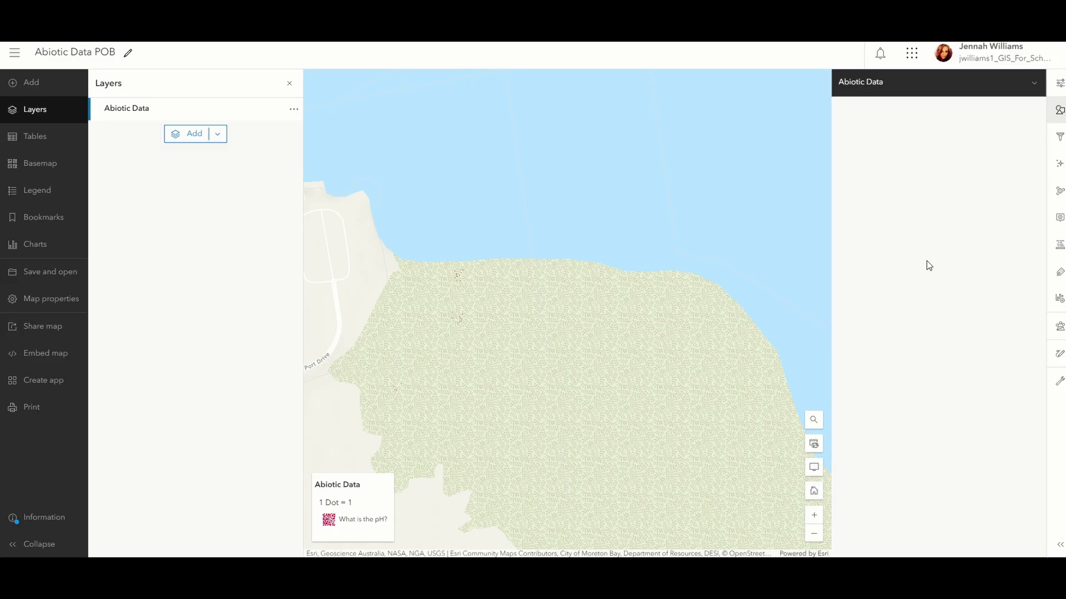
left_click(843, 115)
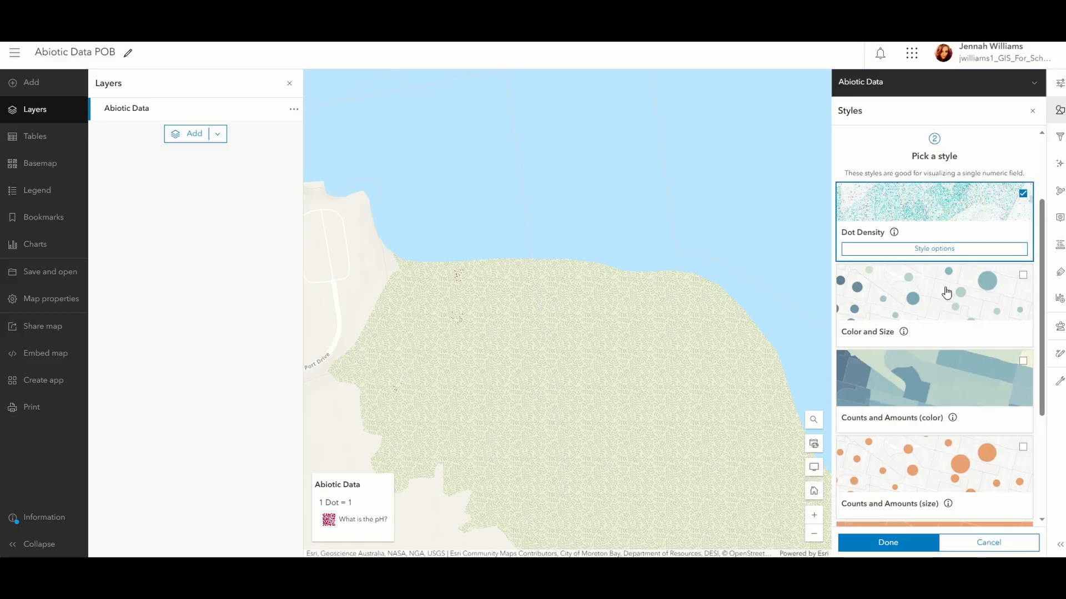
Step: Apply the Color and Size style to the pH data with a red symbol outline, and finish styling the layer
left_click(948, 322)
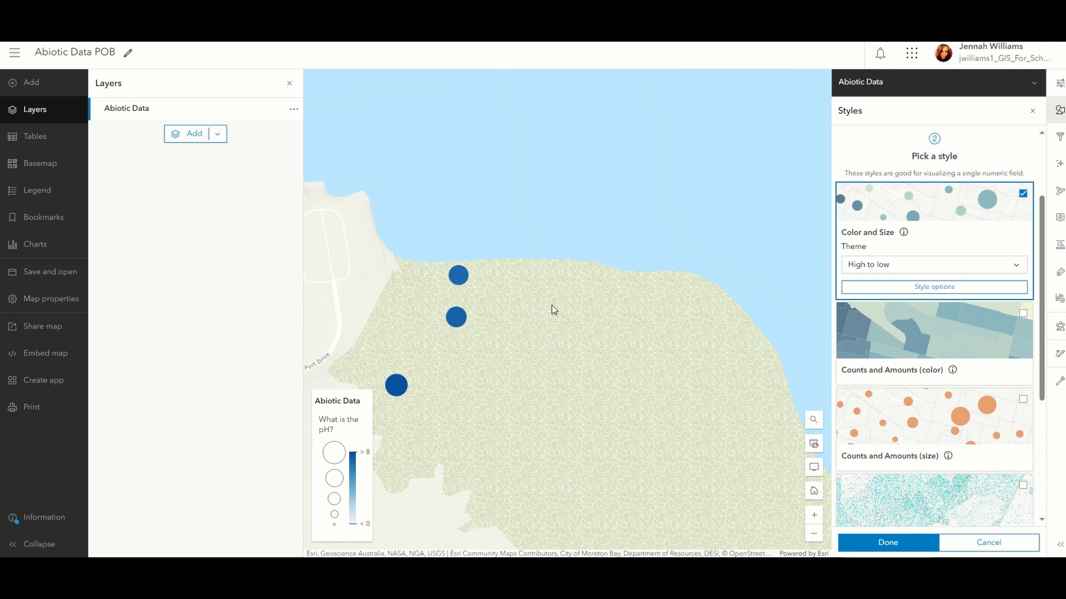
left_click(919, 285)
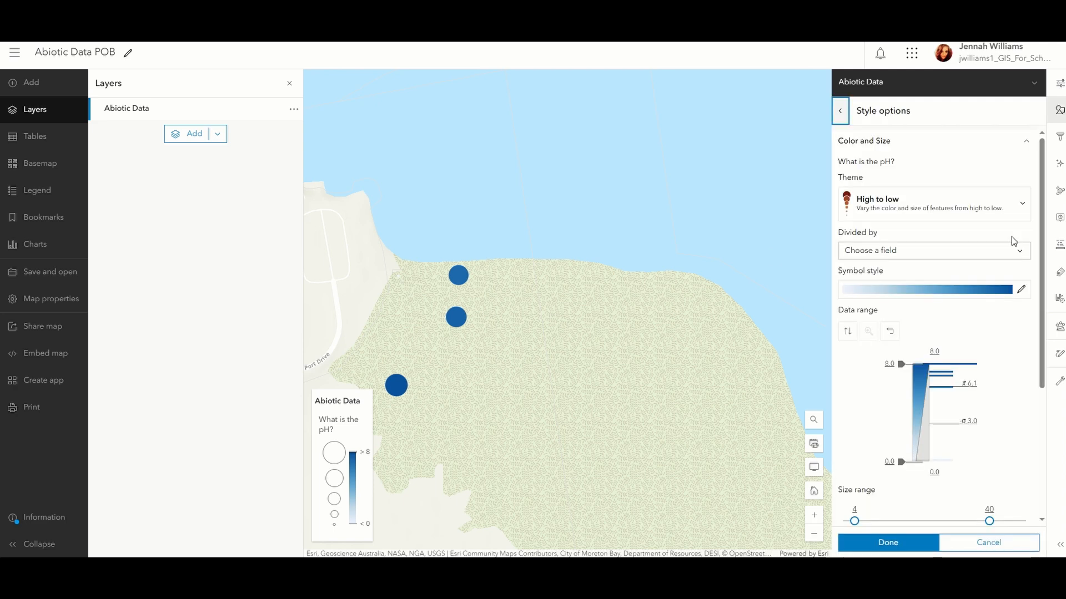
left_click(1016, 287)
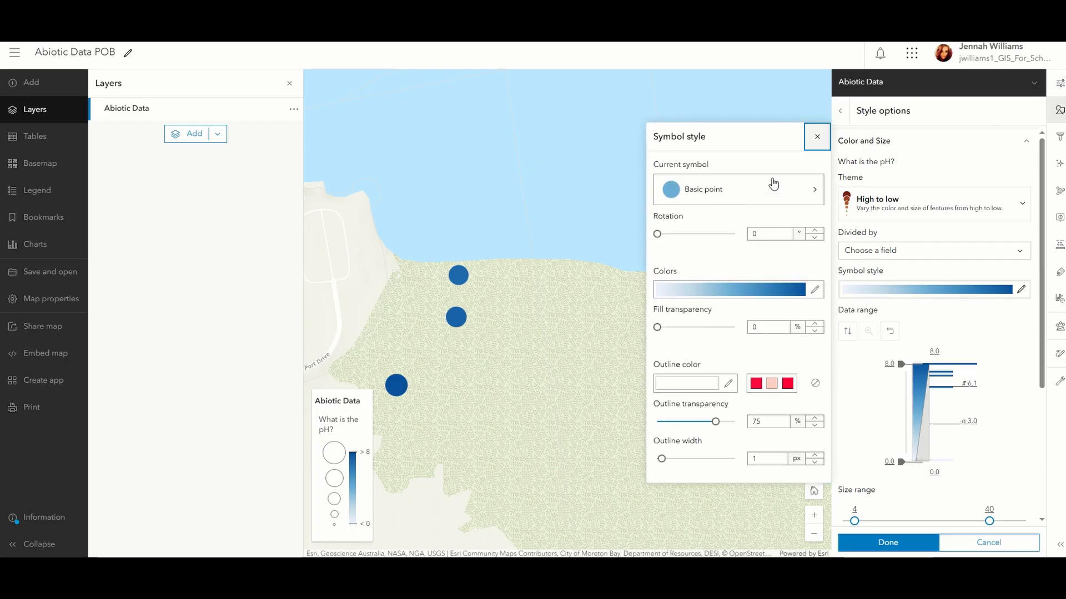
left_click(788, 383)
left_click(817, 136)
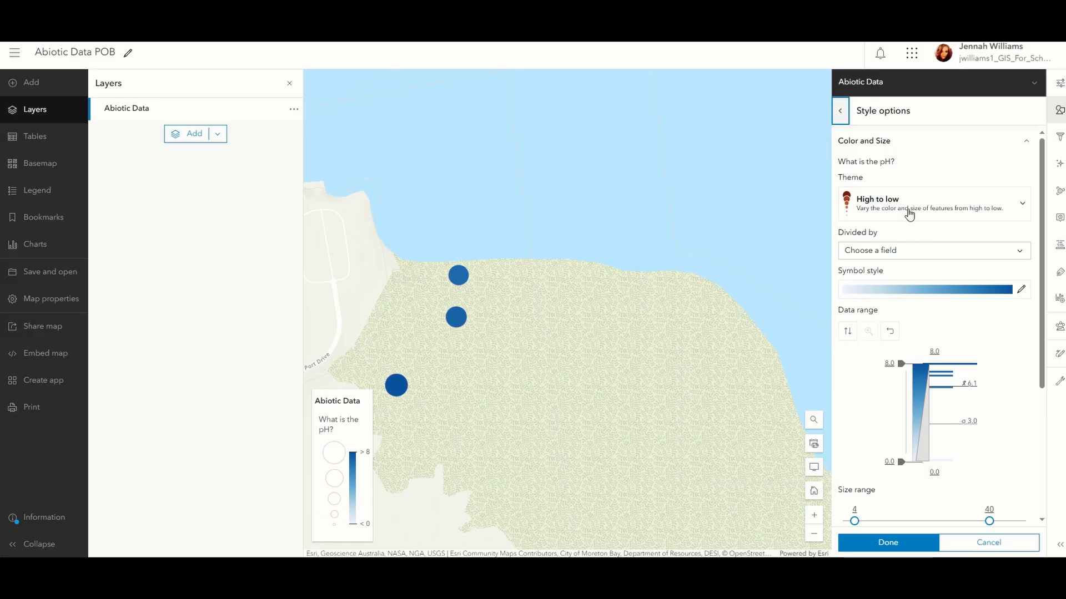
scroll(906, 210, "down", 4)
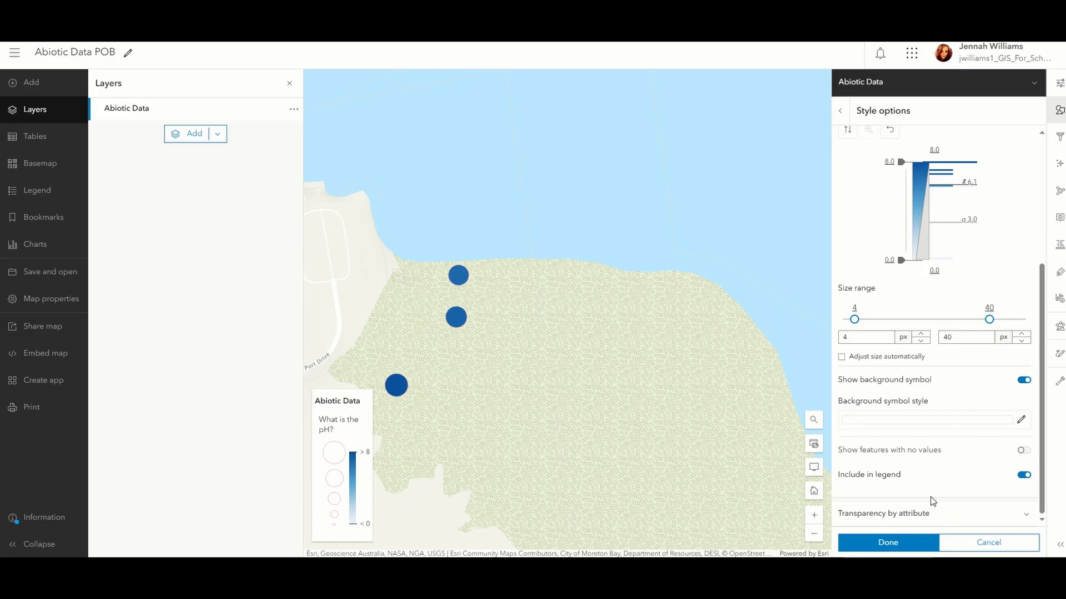
left_click(888, 543)
left_click(906, 547)
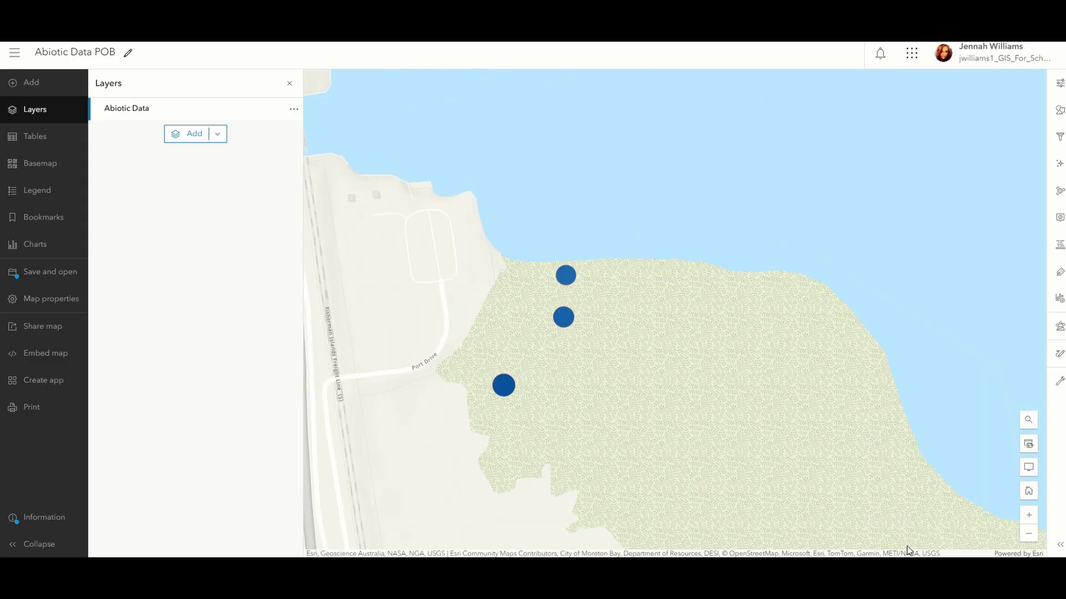
Step: Duplicate the Abiotic Data layer and open the styling options for the copy
left_click_drag(640, 391, 720, 377)
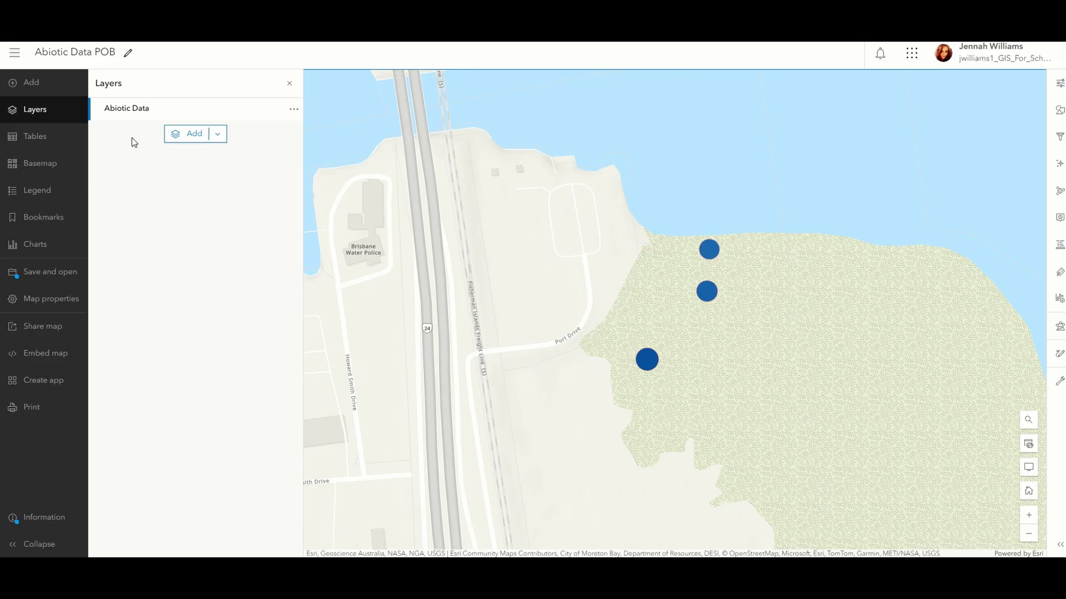
left_click(294, 110)
key("Escape")
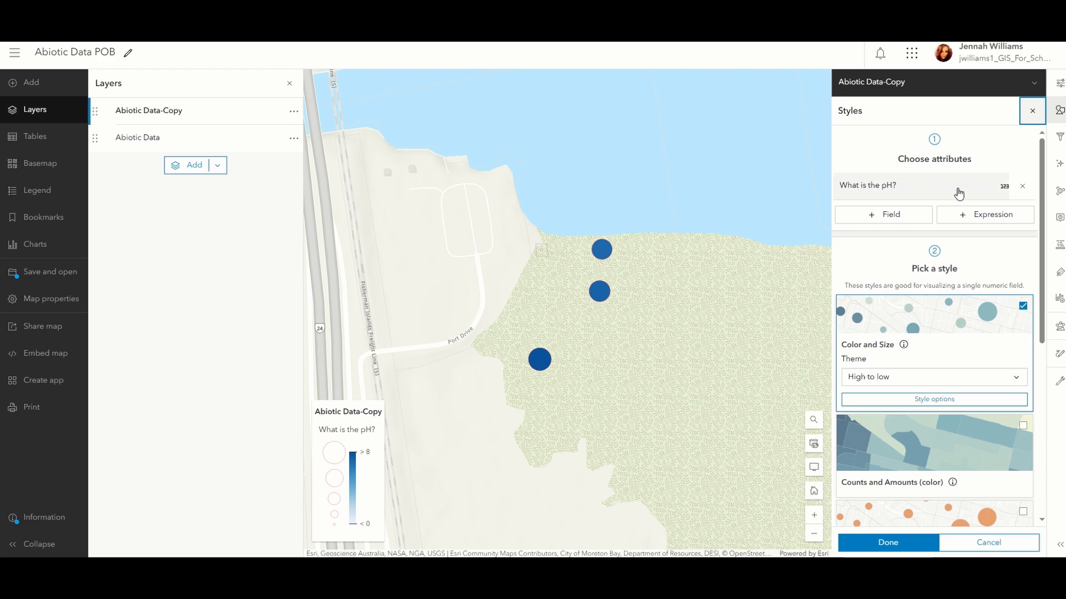
Step: Replace the pH attribute on the Abiotic Data-Copy layer with the "What is the salinity (ppt)?" field
left_click(1022, 186)
left_click(917, 211)
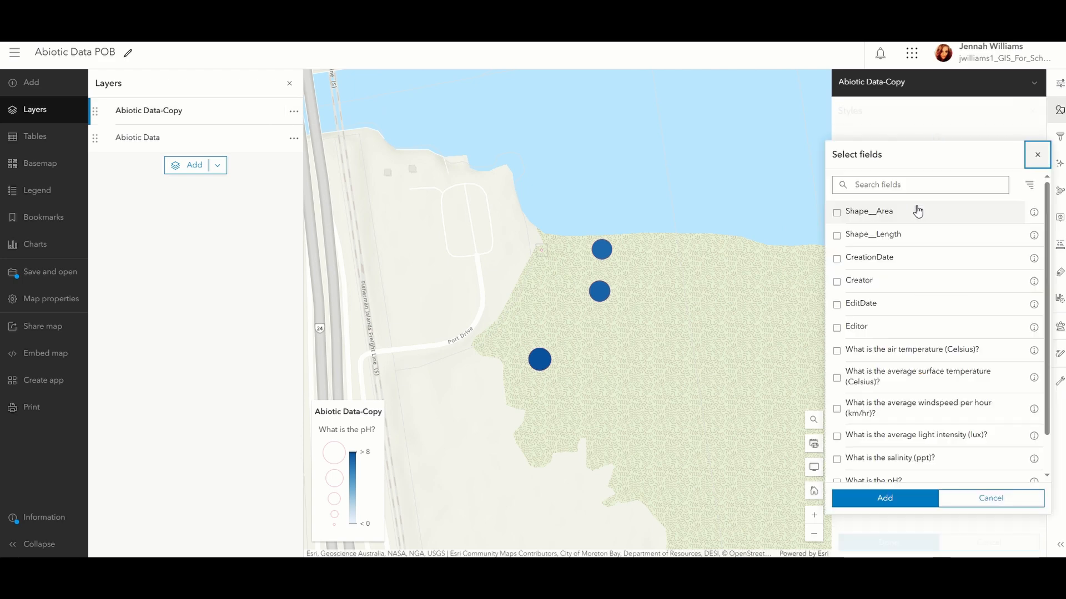
scroll(932, 322, "down", 3)
left_click(945, 415)
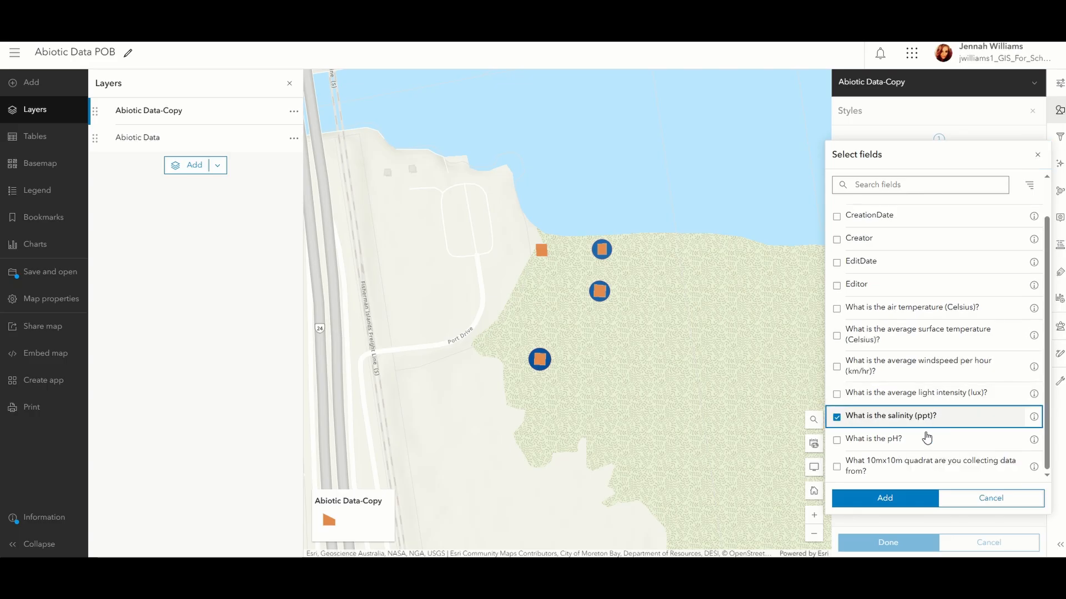
left_click(884, 498)
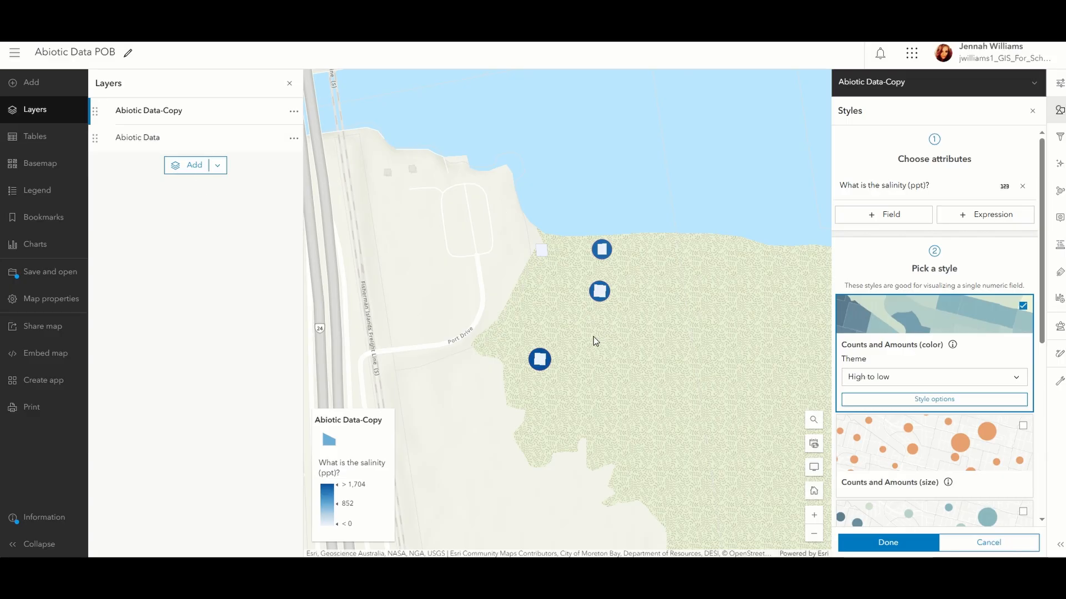
Step: Check the legend for the salinity and pH layers, close the styling, and look over the combined symbols on the map
left_click(50, 193)
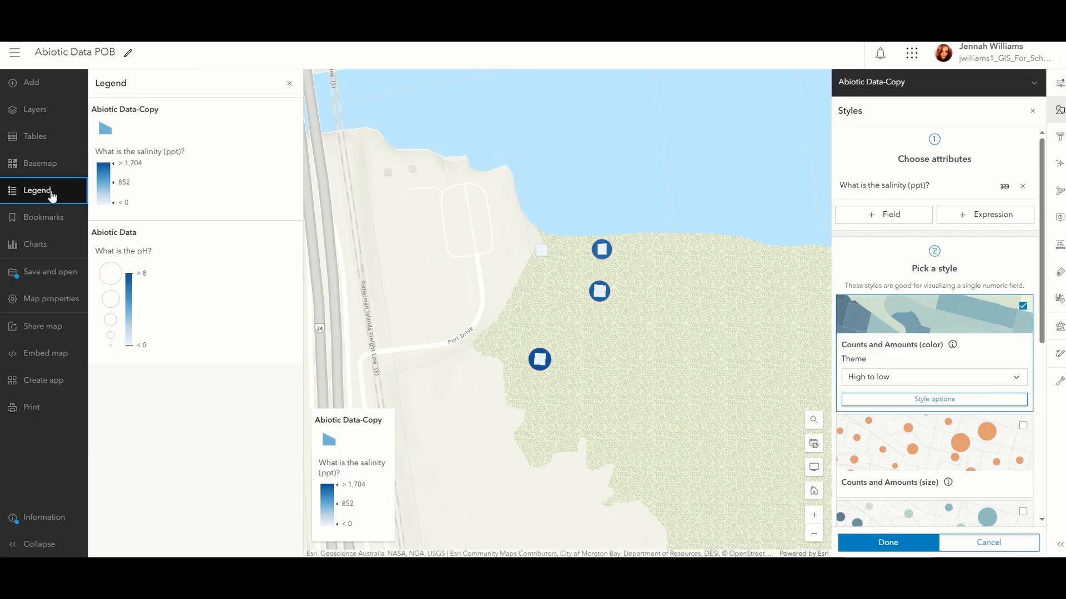
left_click(289, 83)
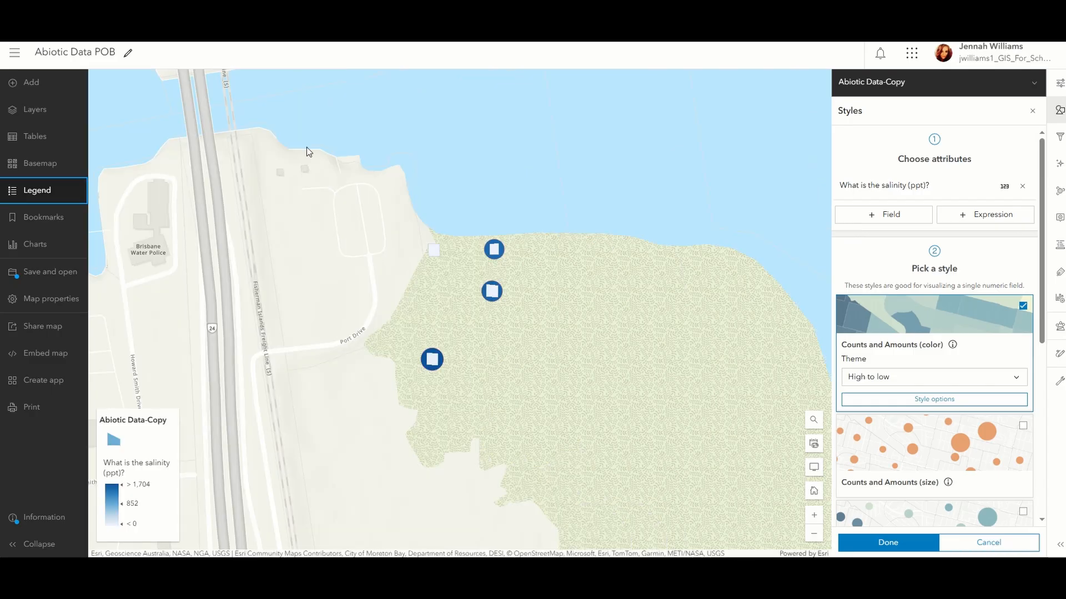
left_click(1050, 116)
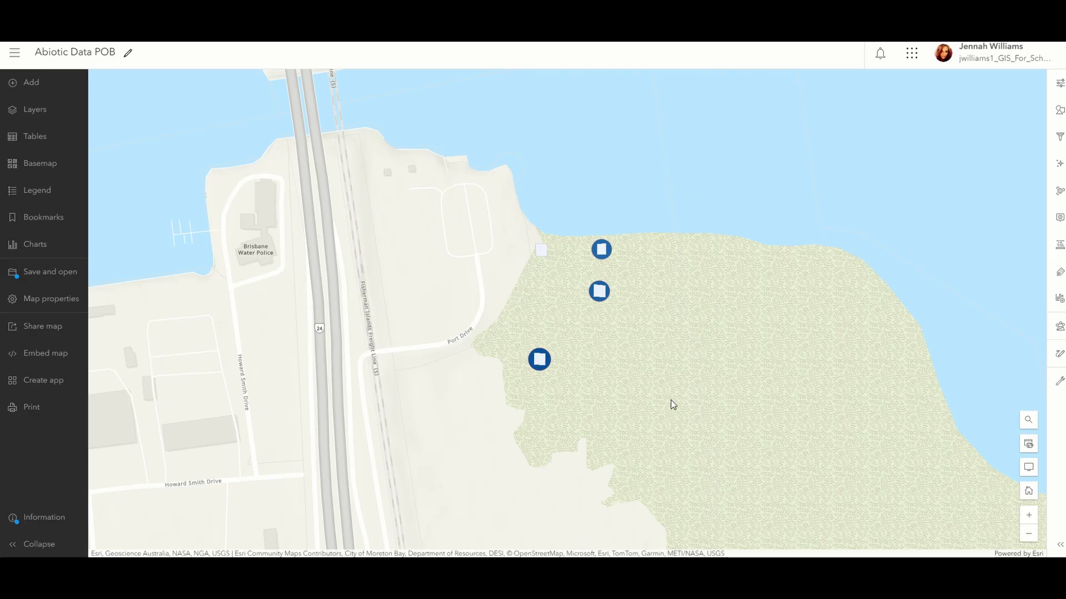
left_click_drag(671, 400, 677, 385)
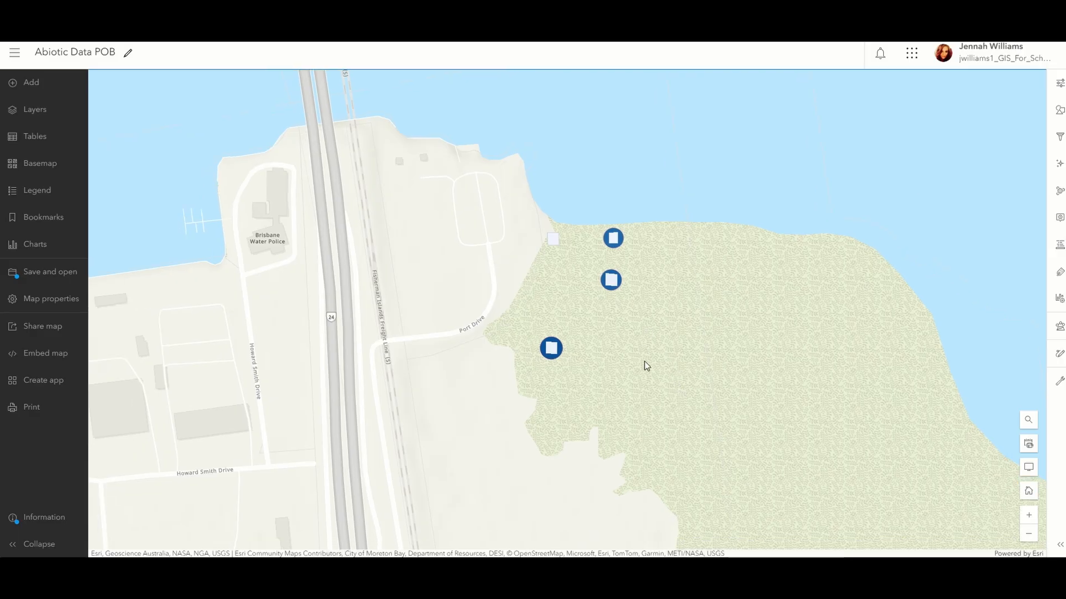
left_click_drag(770, 438, 794, 454)
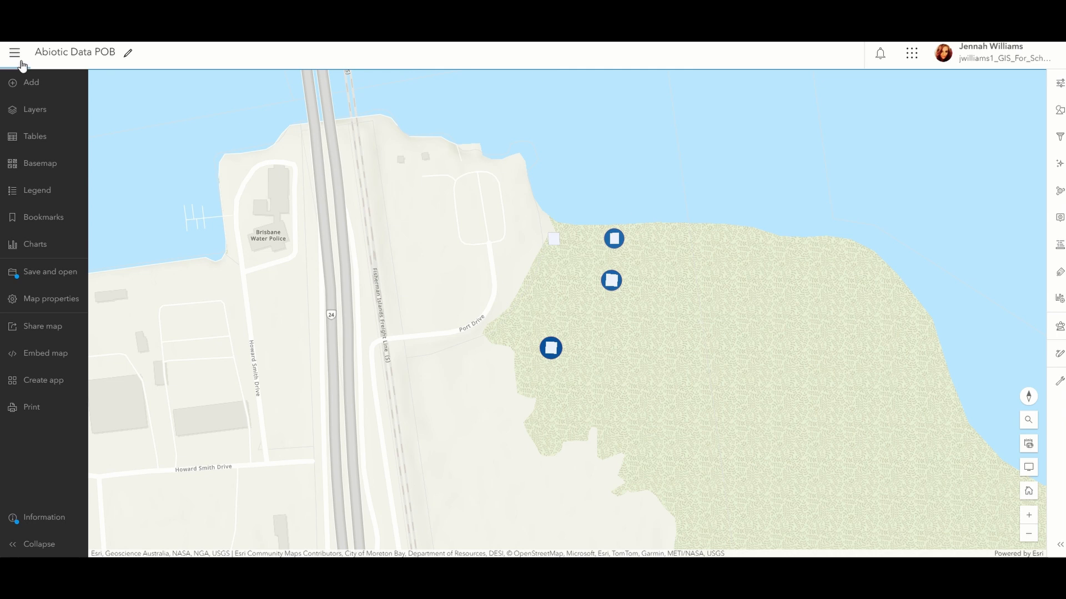
Step: Browse the layers available to add from ArcGIS Online, and leave without adding one
left_click(34, 82)
left_click(124, 82)
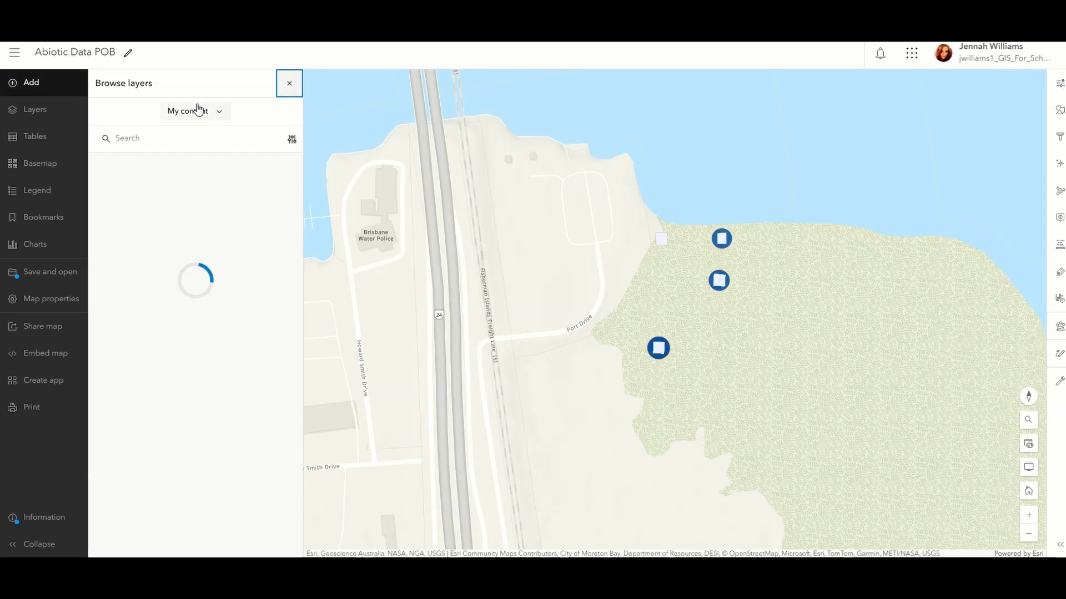
left_click(197, 111)
left_click(231, 240)
left_click(193, 145)
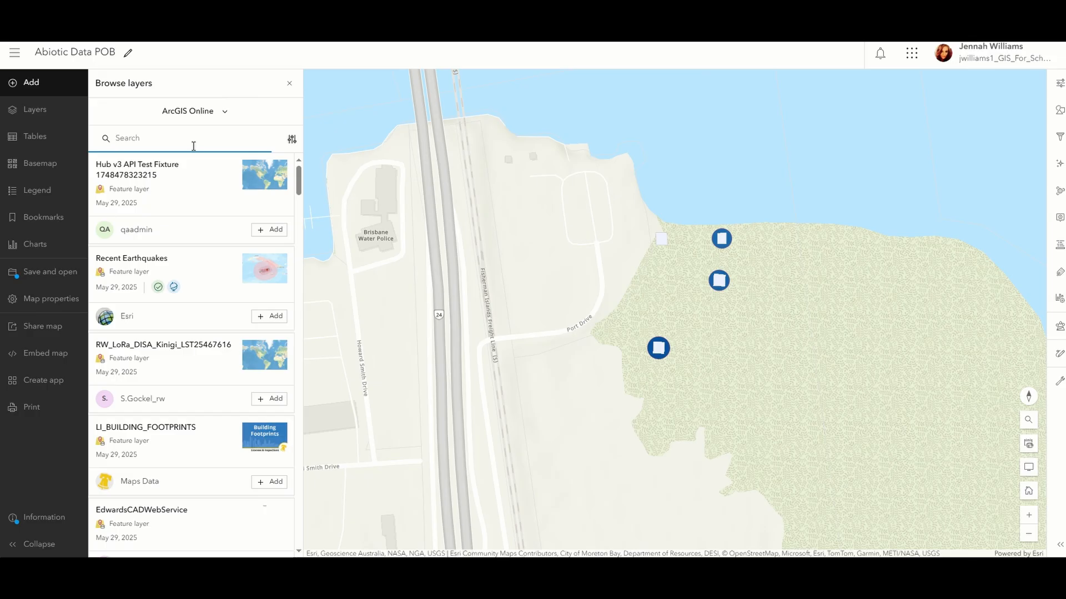
left_click(289, 83)
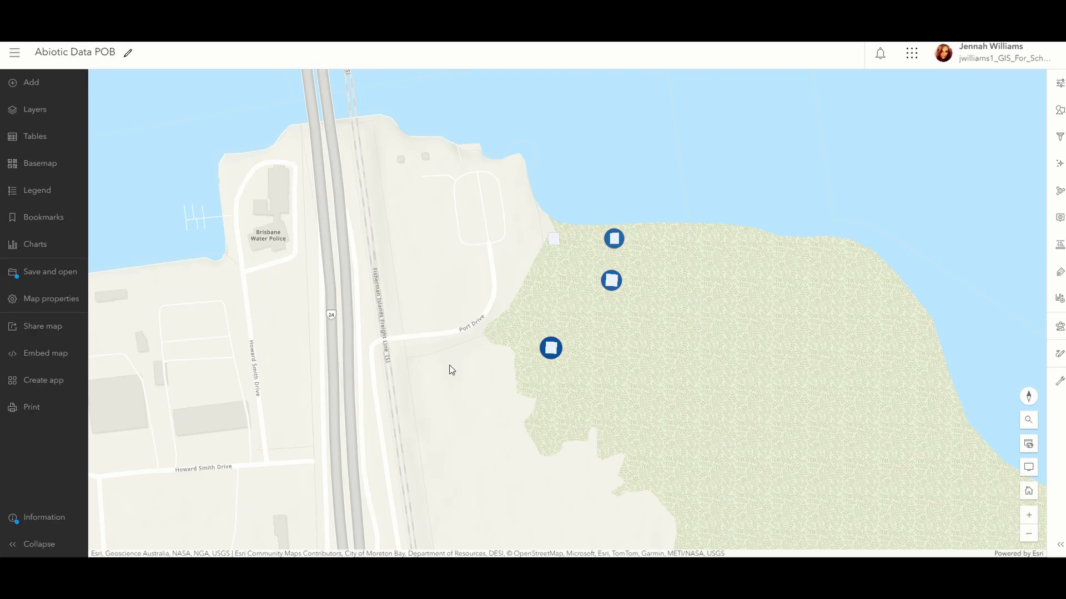
Step: Open the print setup for the map and look through its title, layout template and file format choices
left_click_drag(457, 386, 450, 379)
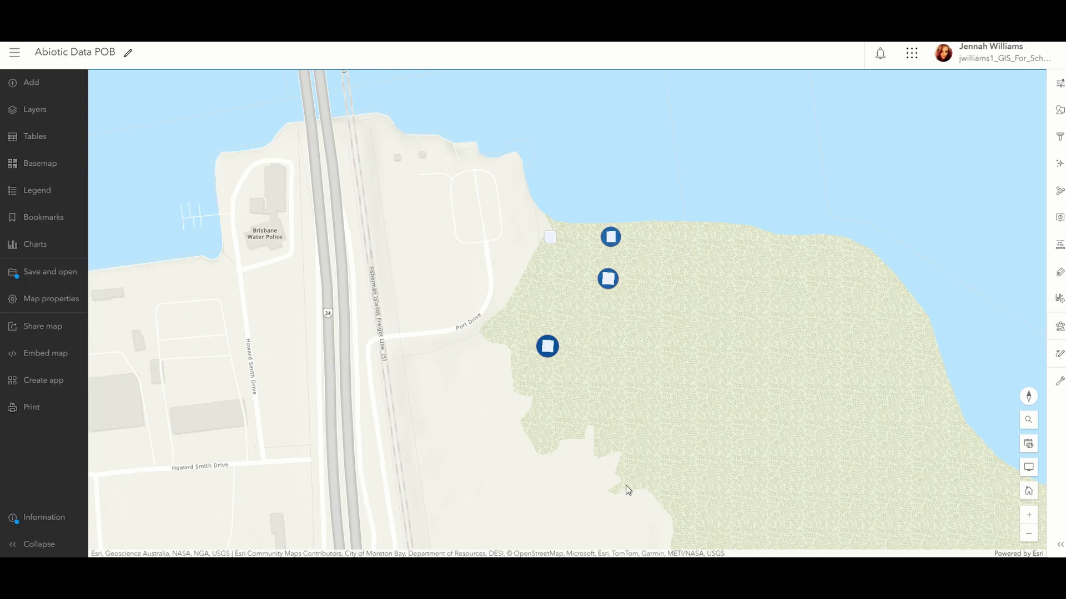
left_click(40, 410)
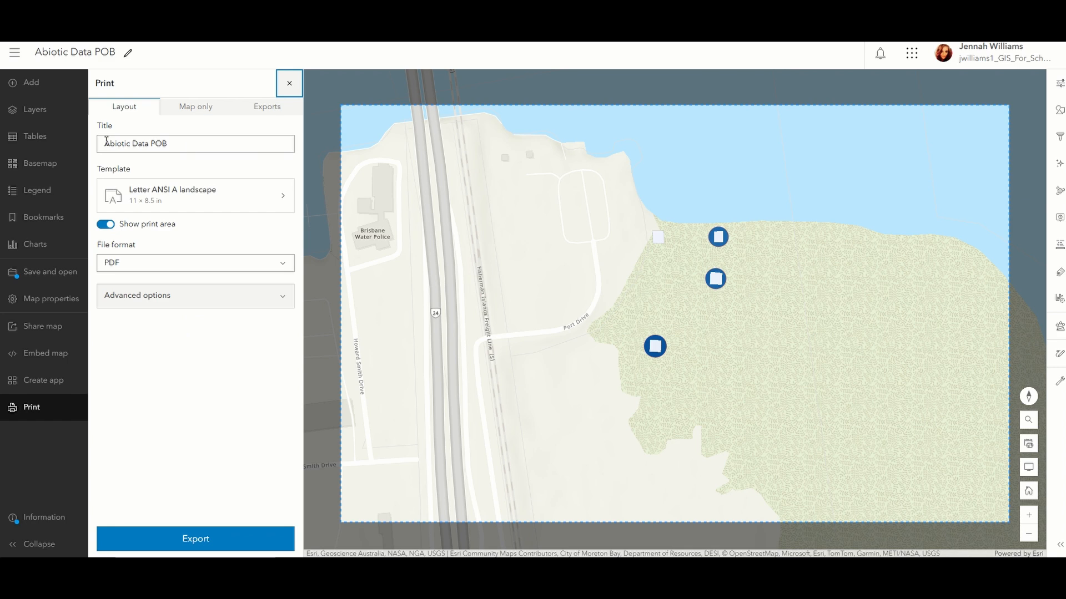
left_click(195, 142)
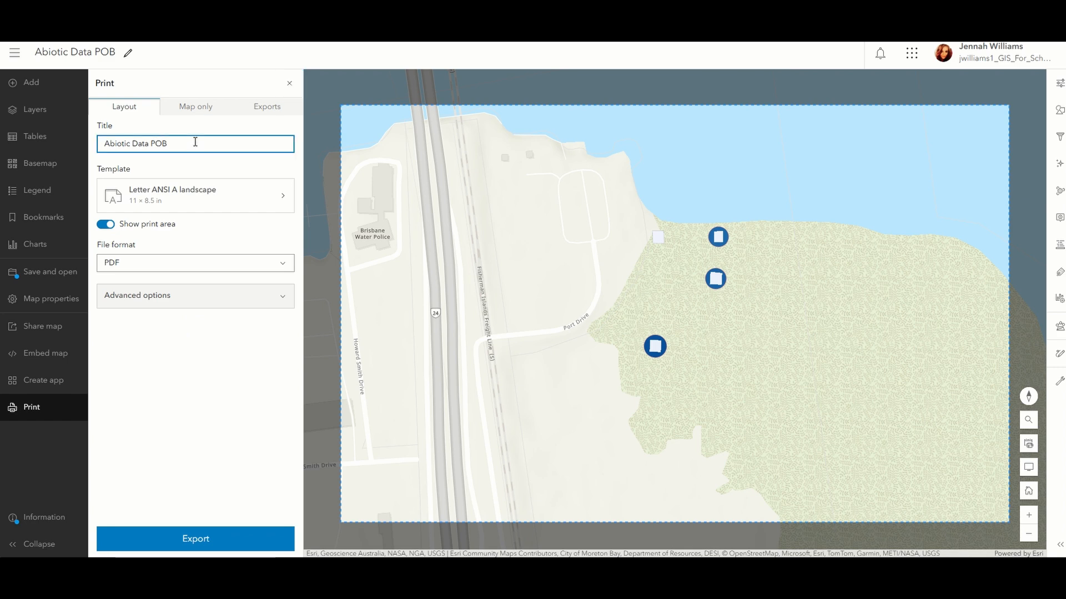
left_click(209, 205)
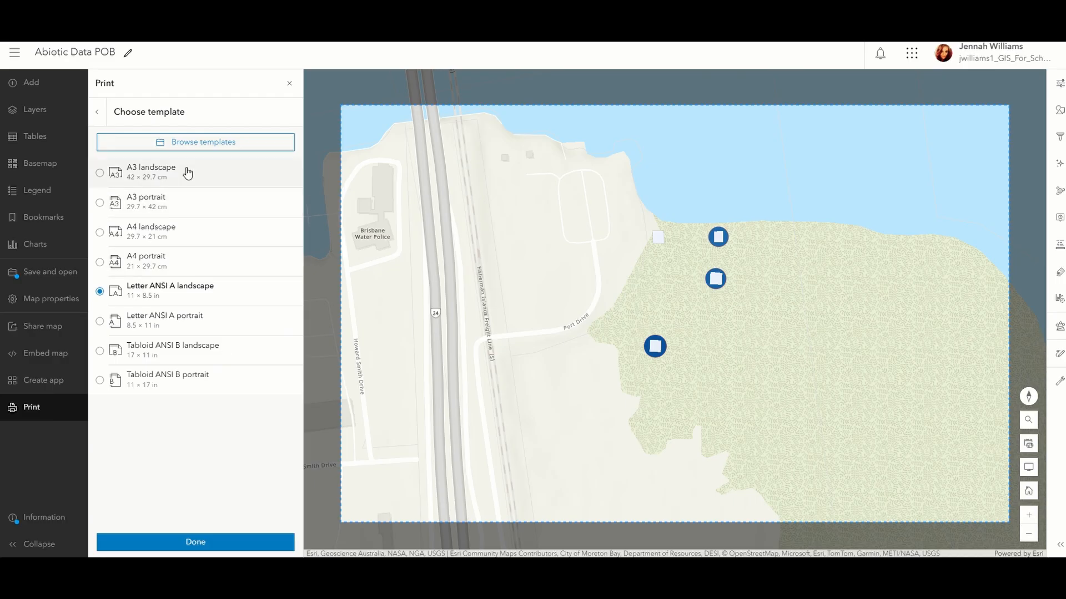
left_click(98, 111)
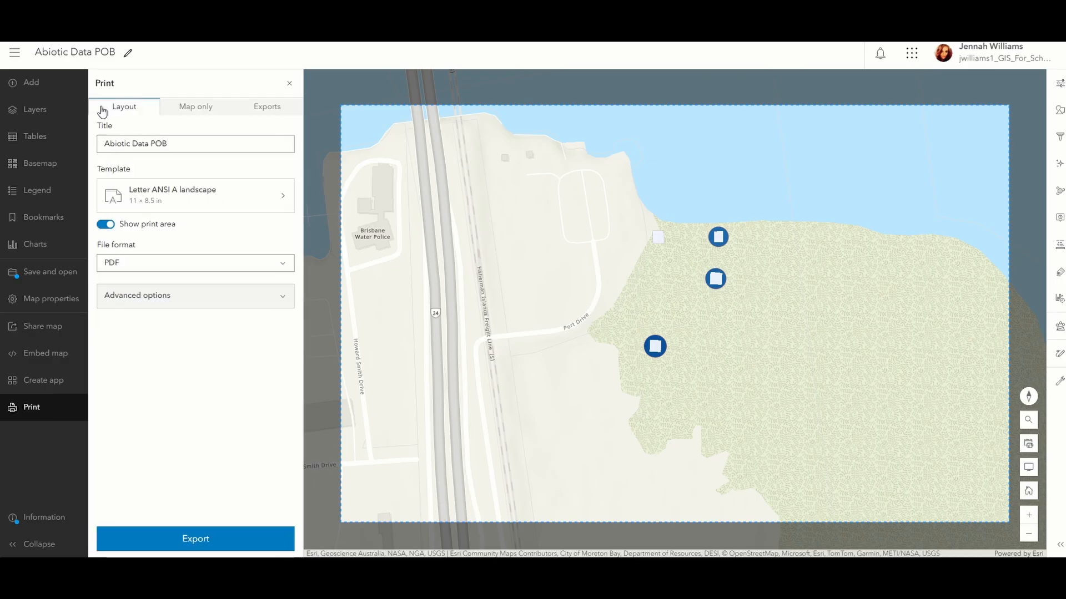
left_click(125, 265)
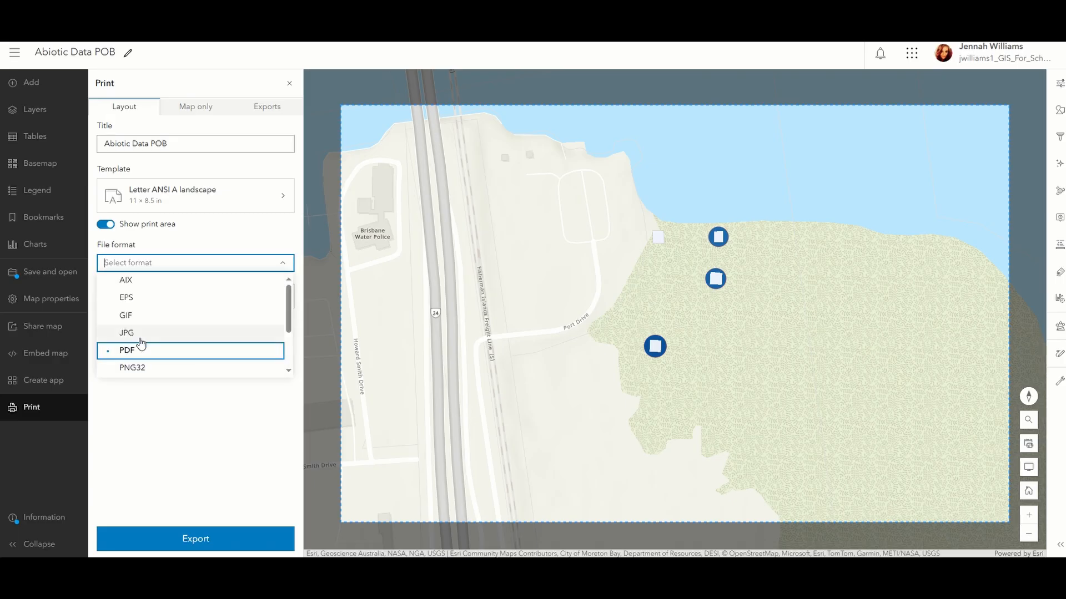
left_click(197, 247)
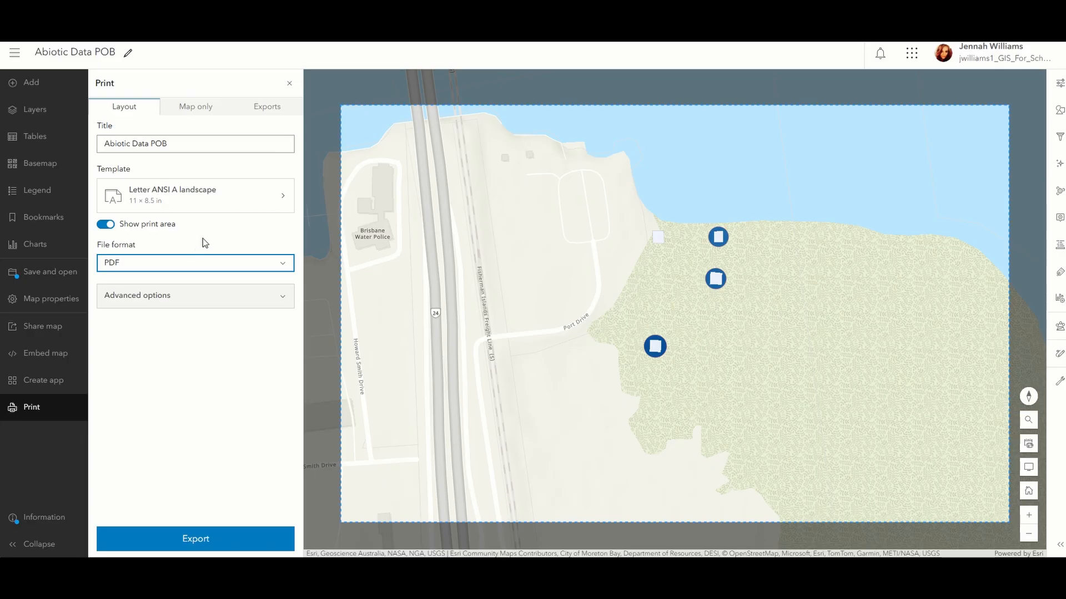
Step: Enter the author's name and include a north arrow in the print layout, and export the map as a PDF
left_click(282, 300)
scroll(261, 309, "down", 2)
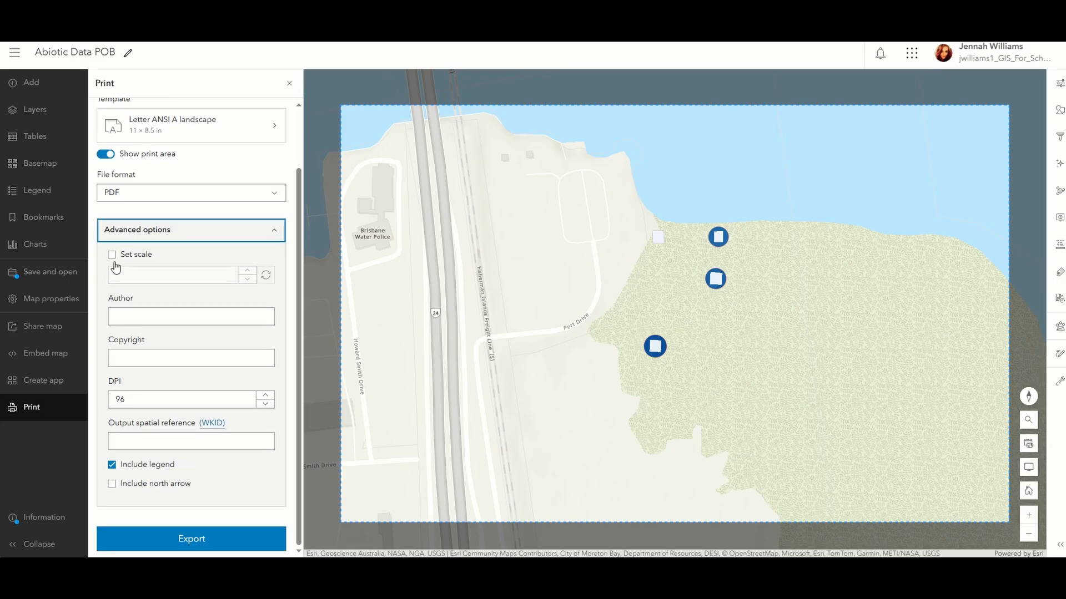
left_click(147, 318)
type("Jennah Williams")
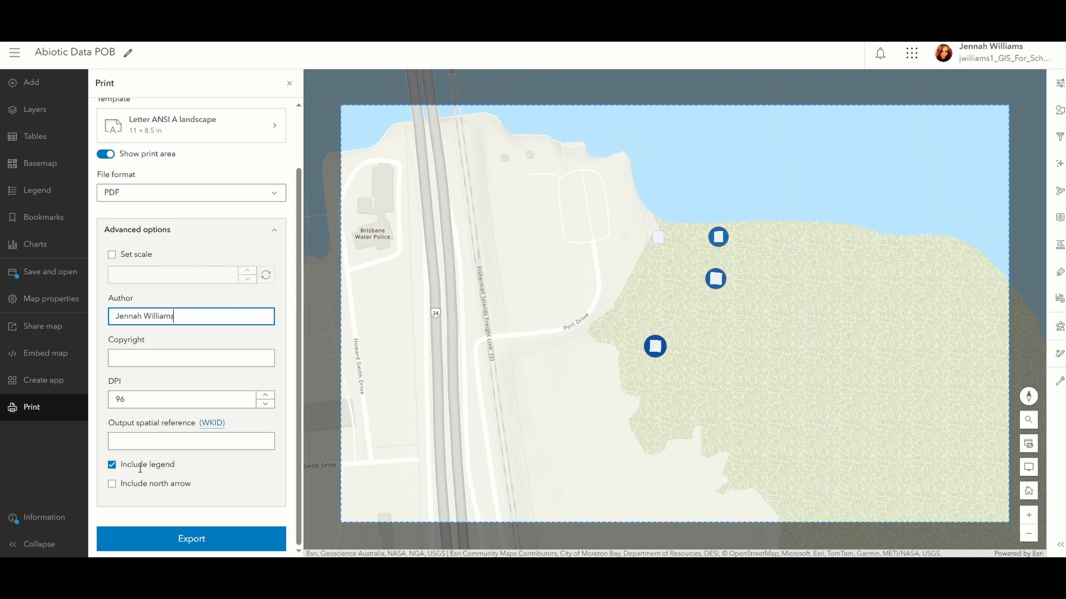
left_click(112, 484)
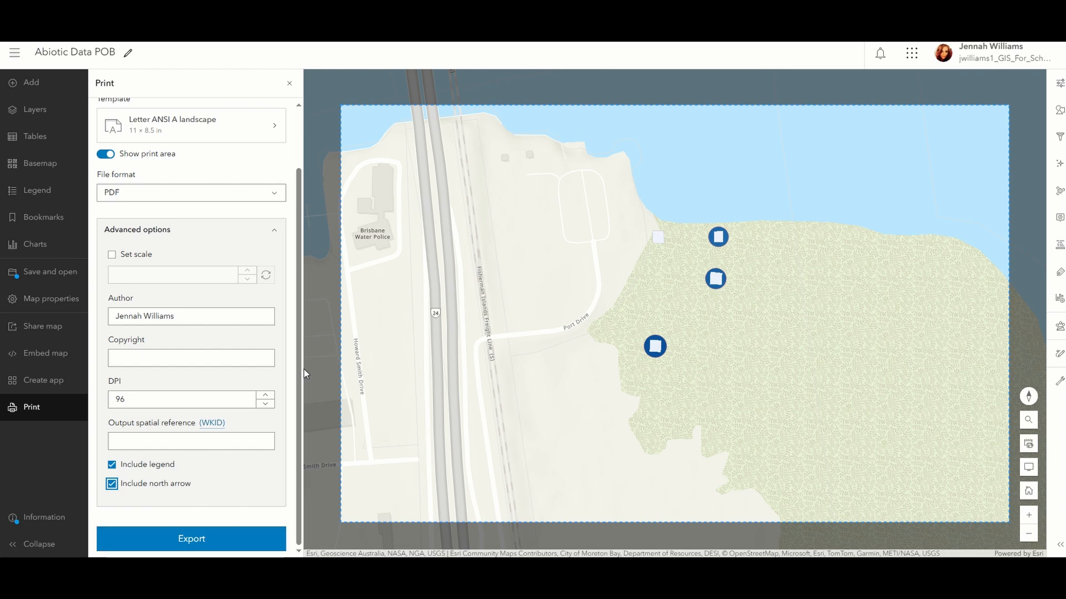
left_click(218, 542)
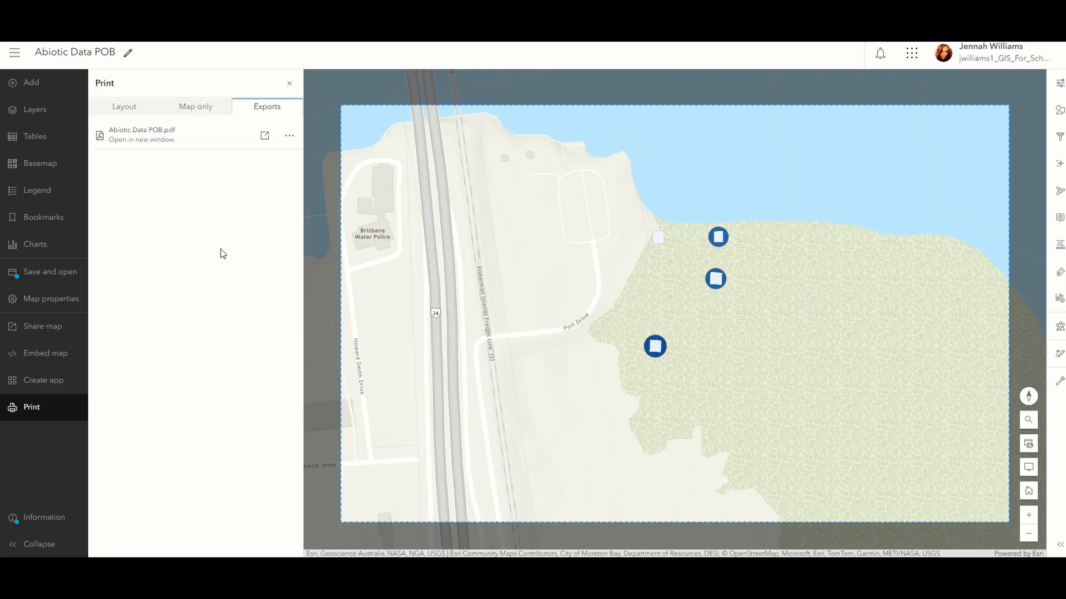
Step: Open the exported Abiotic Data POB.pdf and examine its date and legend
left_click(157, 142)
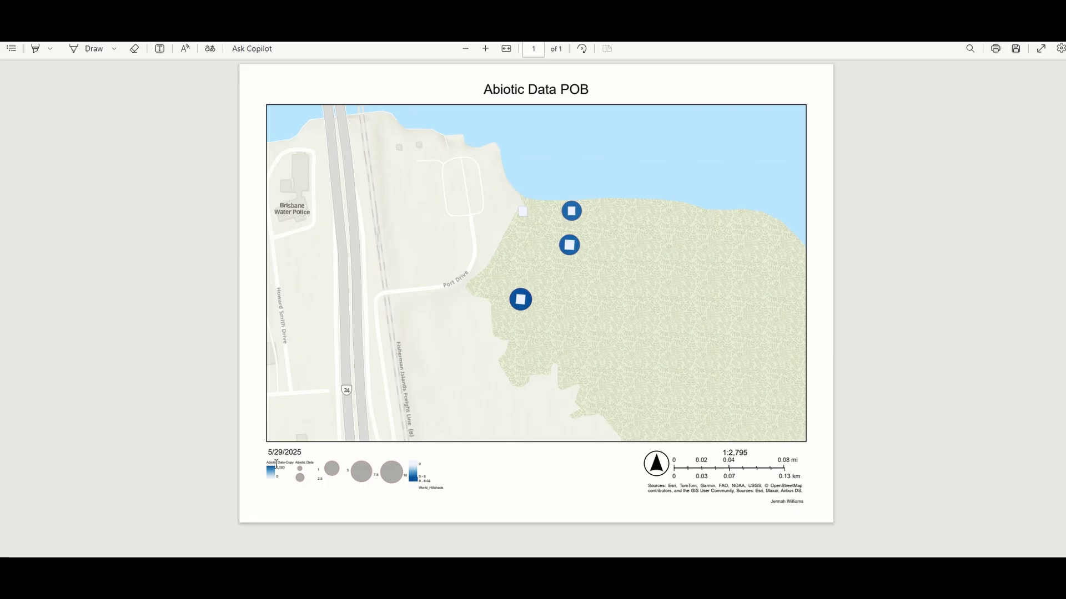
left_click_drag(273, 452, 308, 457)
left_click(309, 459)
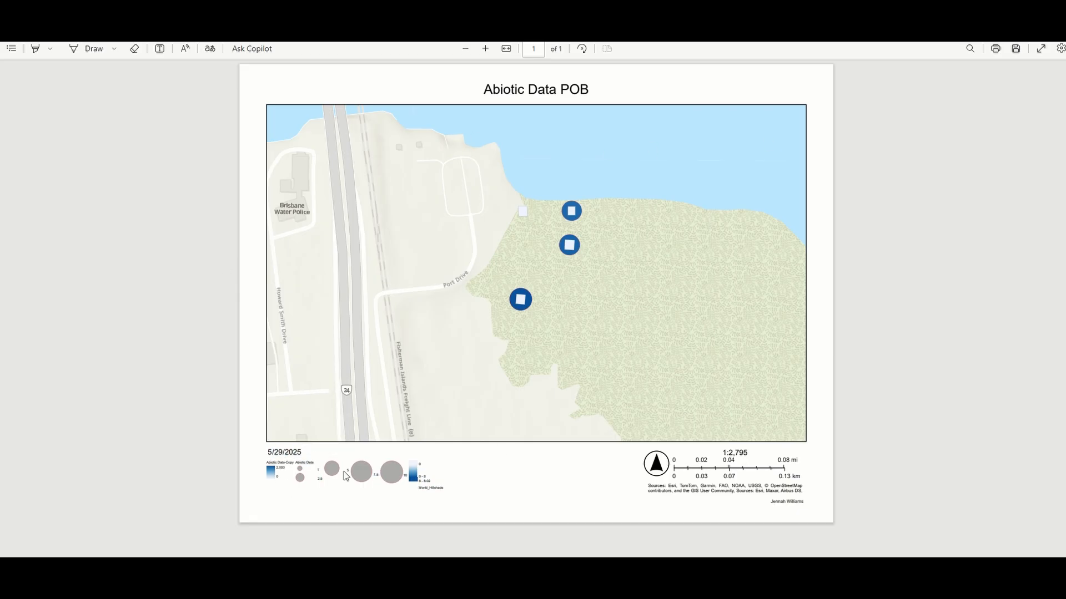